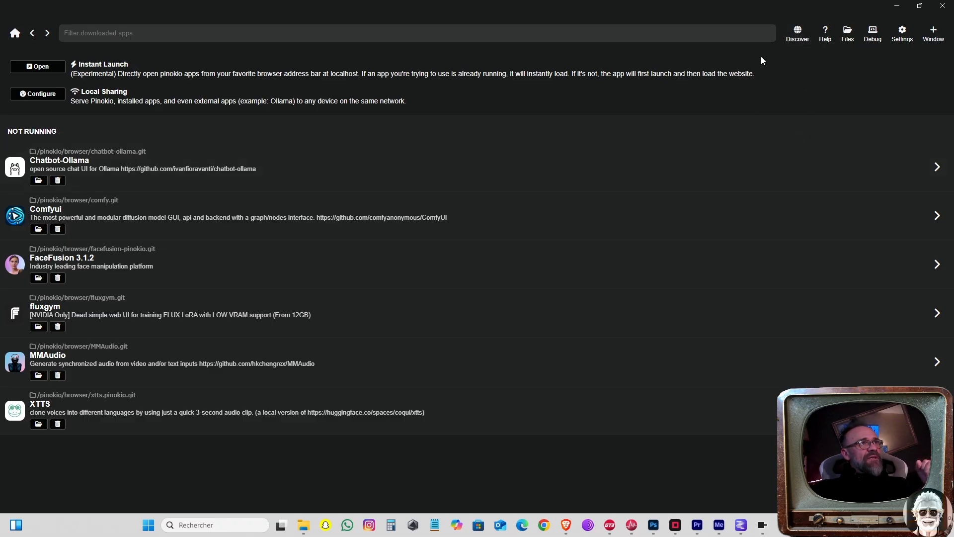
Step: Search the verified publishers' scripts in the Discover catalogue for "mm"
left_click(800, 36)
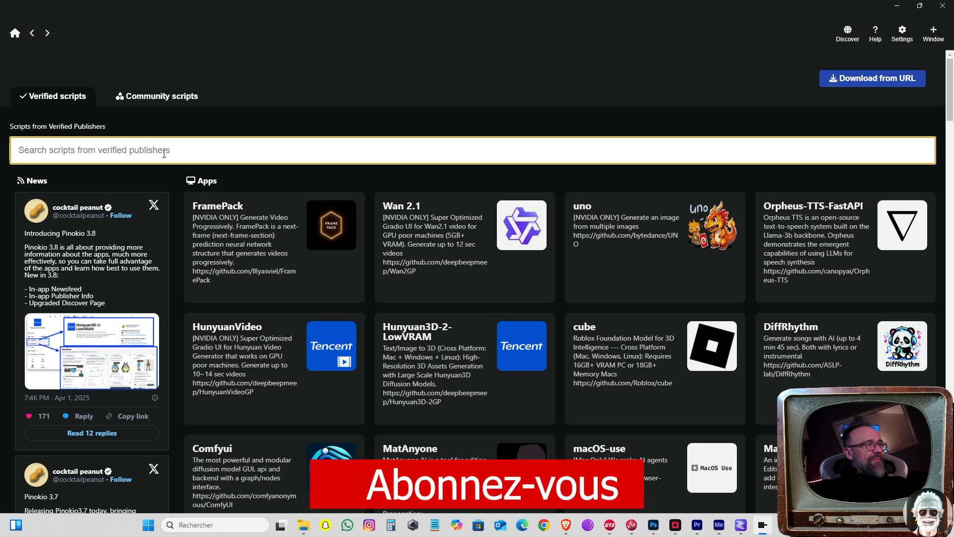
type("mmmm")
key("BackSpace")
key("BackSpace")
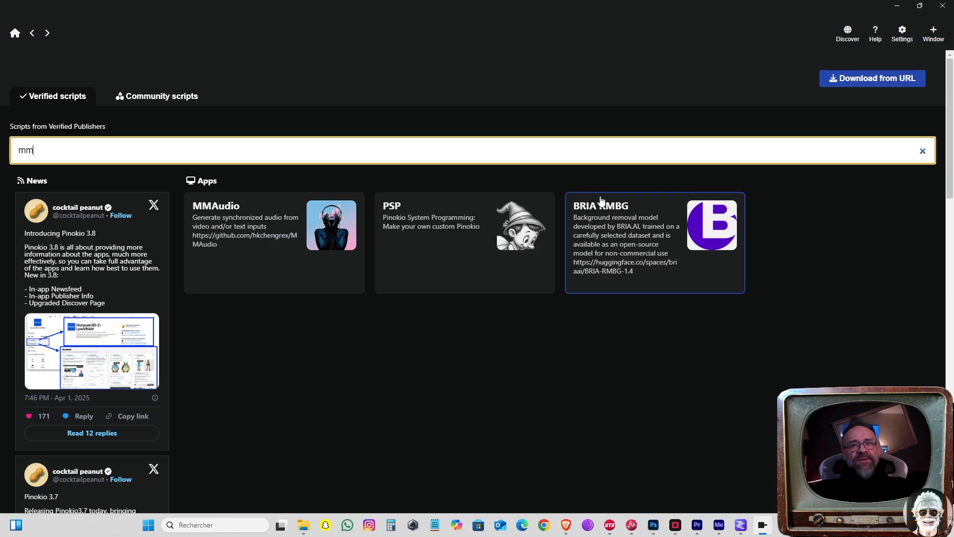
Step: Return to the downloaded apps and open MMAudio on its Video-to-Audio page
left_click(19, 35)
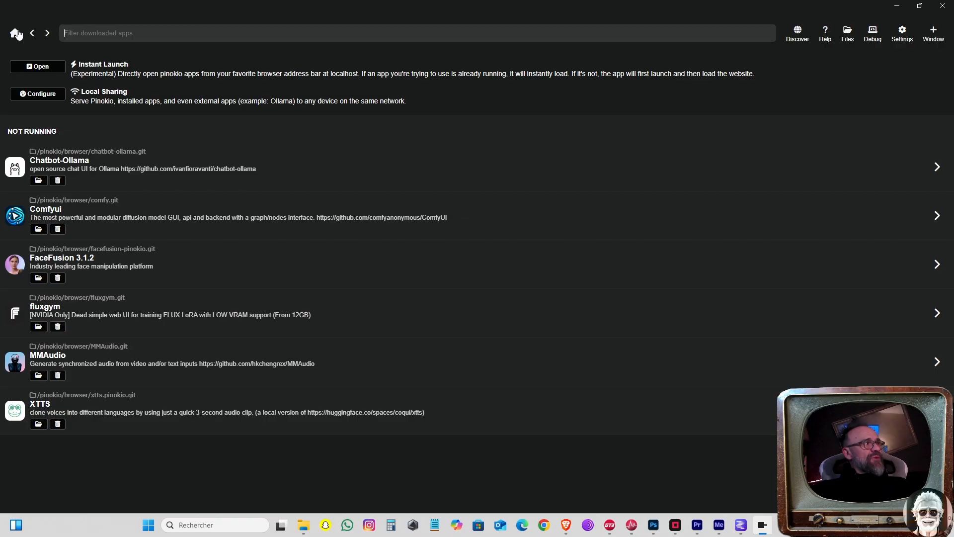
left_click(131, 374)
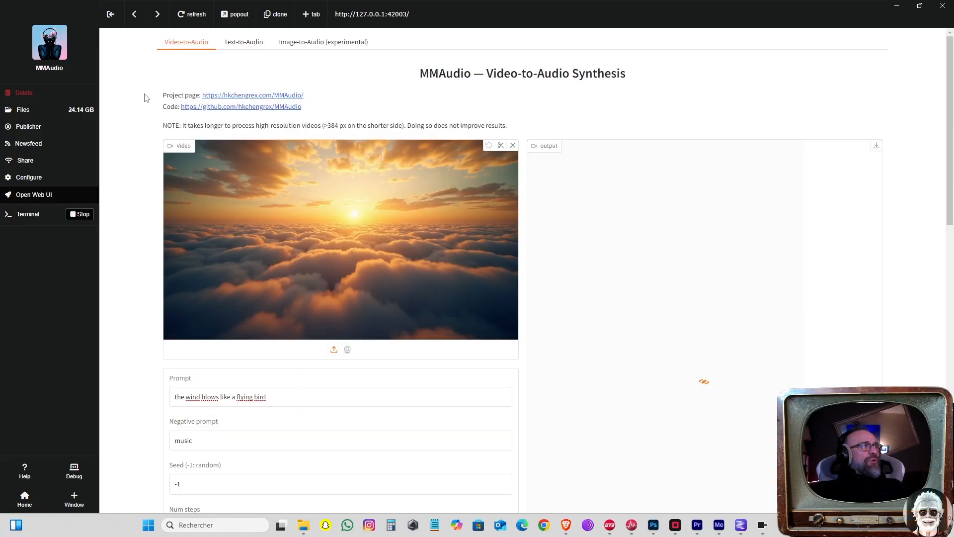
scroll(209, 156, "down", 2)
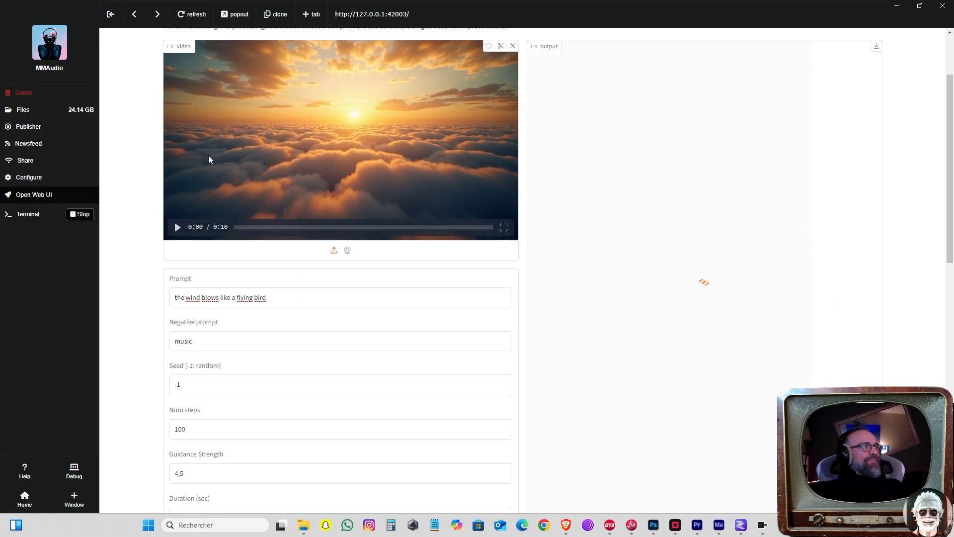
scroll(375, 208, "up", 2)
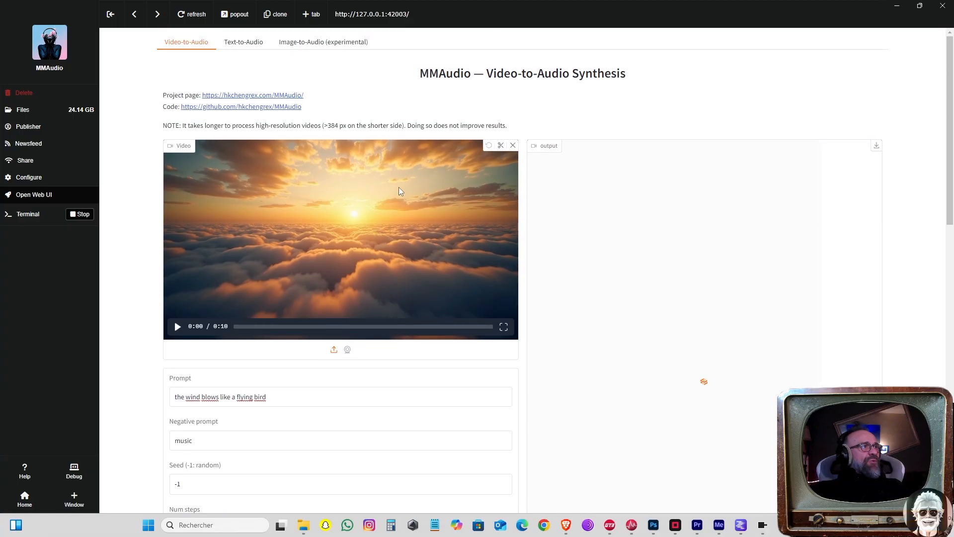
scroll(397, 199, "down", 2)
scroll(421, 222, "up", 2)
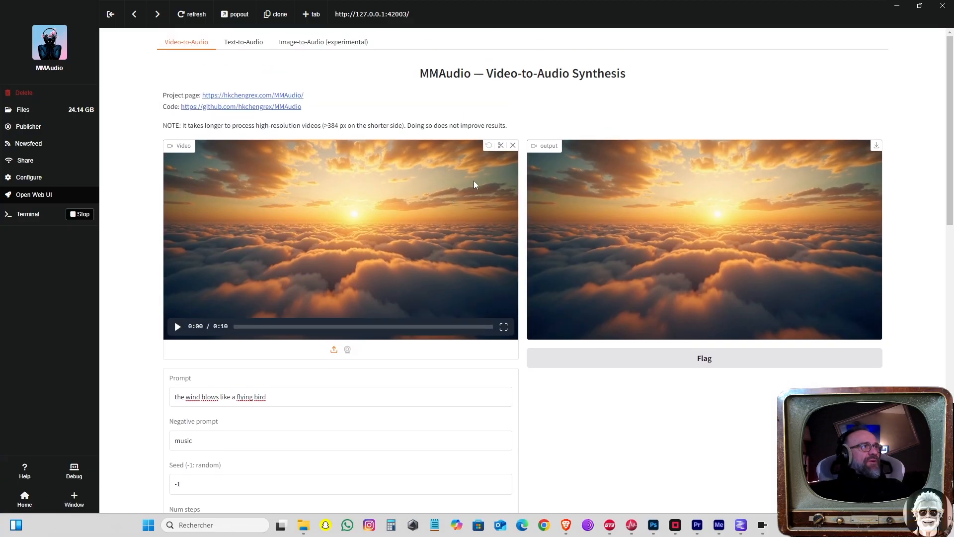
Step: Remove the loaded sunset clip from the video input, leaving the file picker without choosing a replacement
left_click(512, 145)
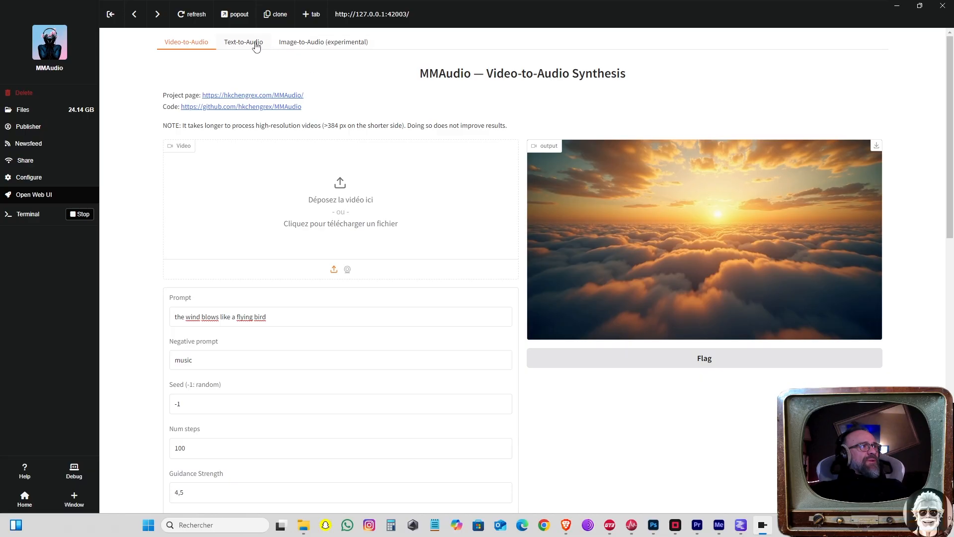
left_click(338, 191)
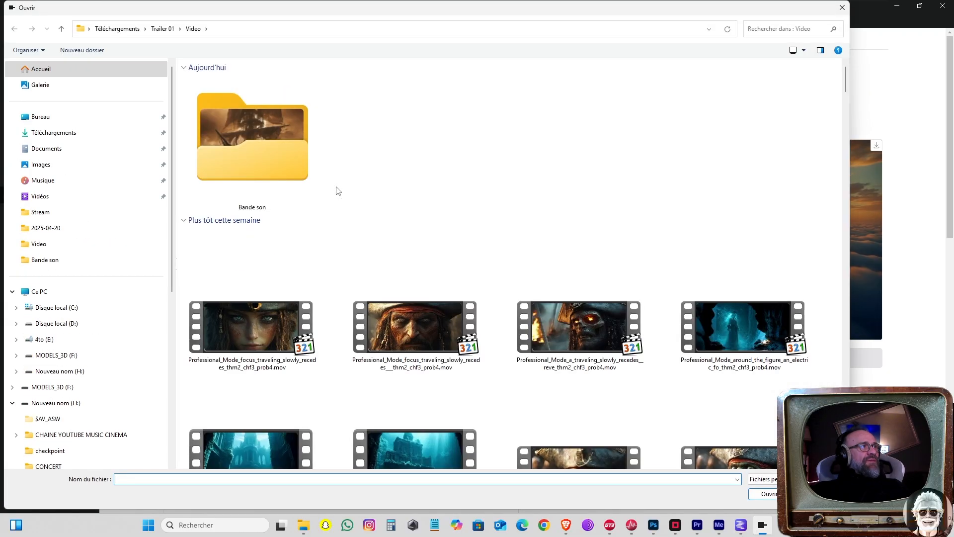
left_click(842, 7)
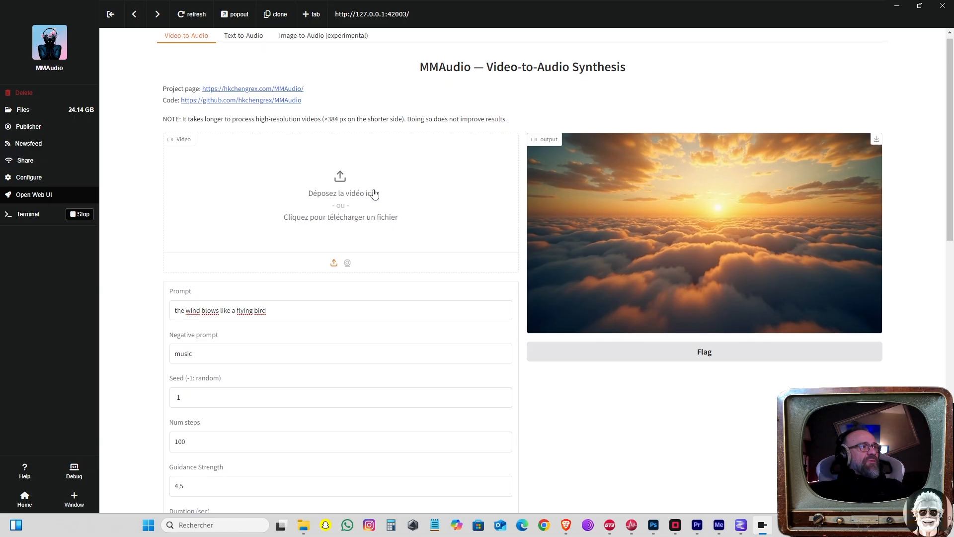
Step: Examine the prompt, negative prompt, number of steps, guidance strength and duration settings of the Video-to-Audio form
scroll(200, 258, "down", 1)
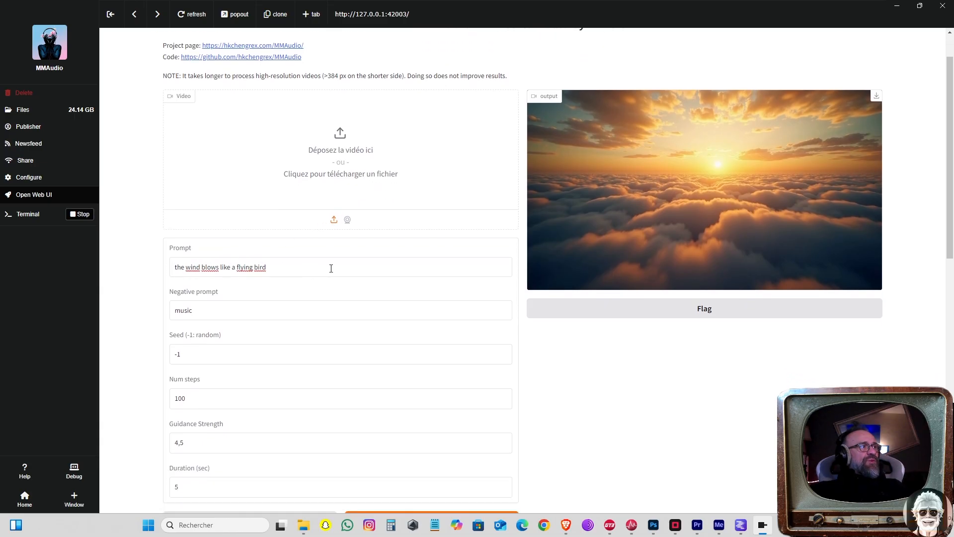
mouse_move(717, 183)
left_click(237, 316)
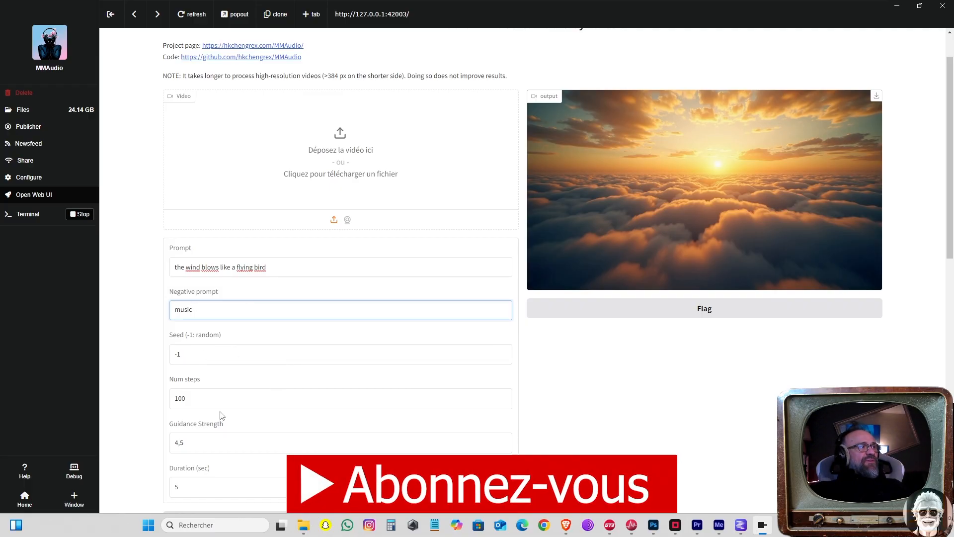
left_click(219, 397)
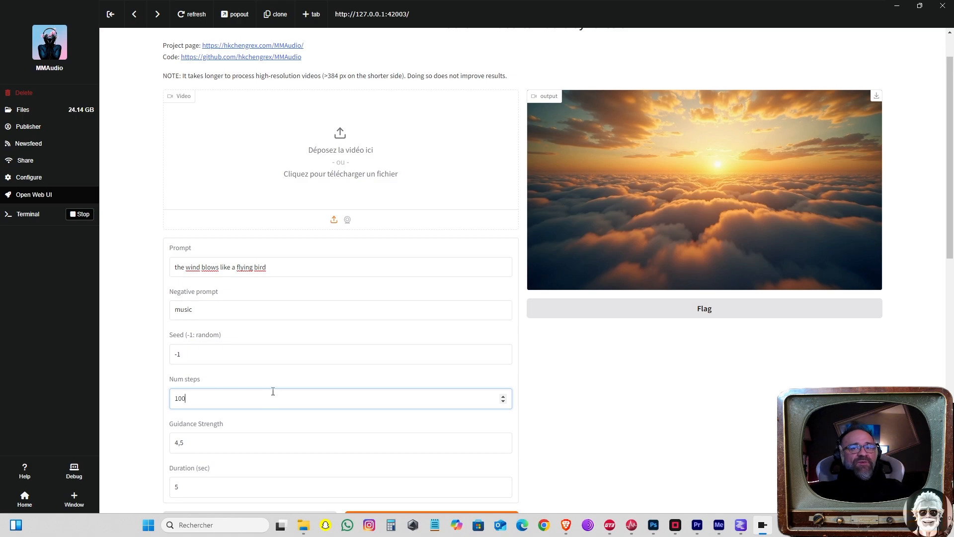
scroll(536, 409, "down", 2)
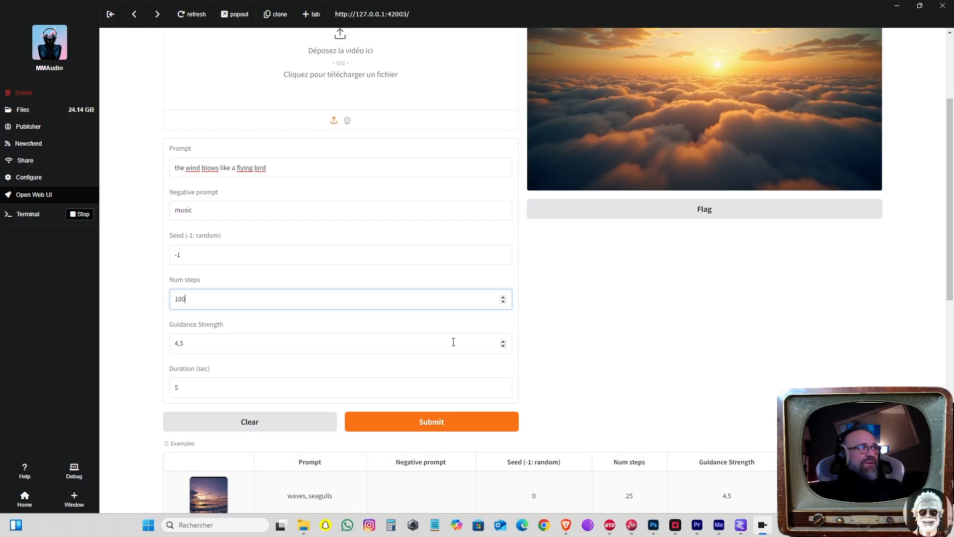
left_click(212, 388)
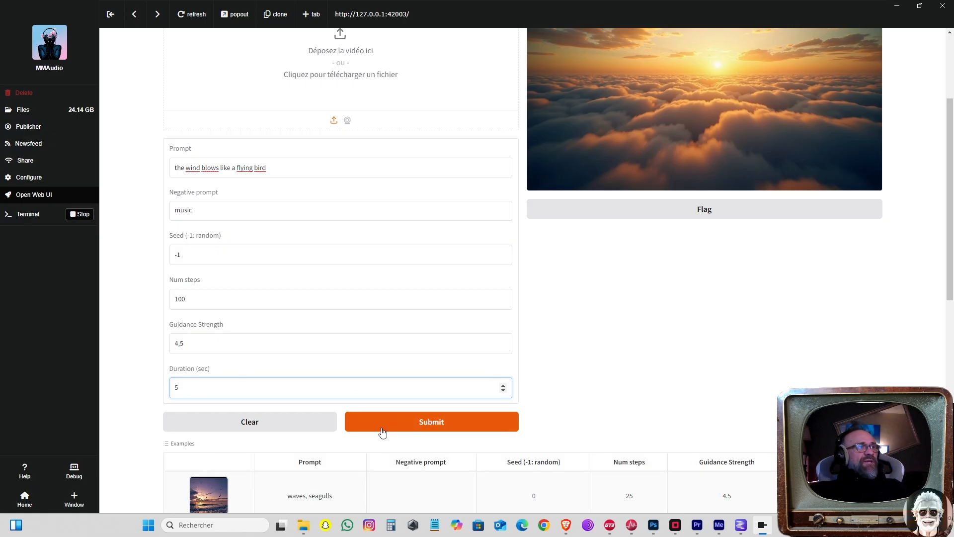
left_click(415, 422)
Step: Play back the existing sunset output clip to hear its generated audio
scroll(659, 368, "up", 3)
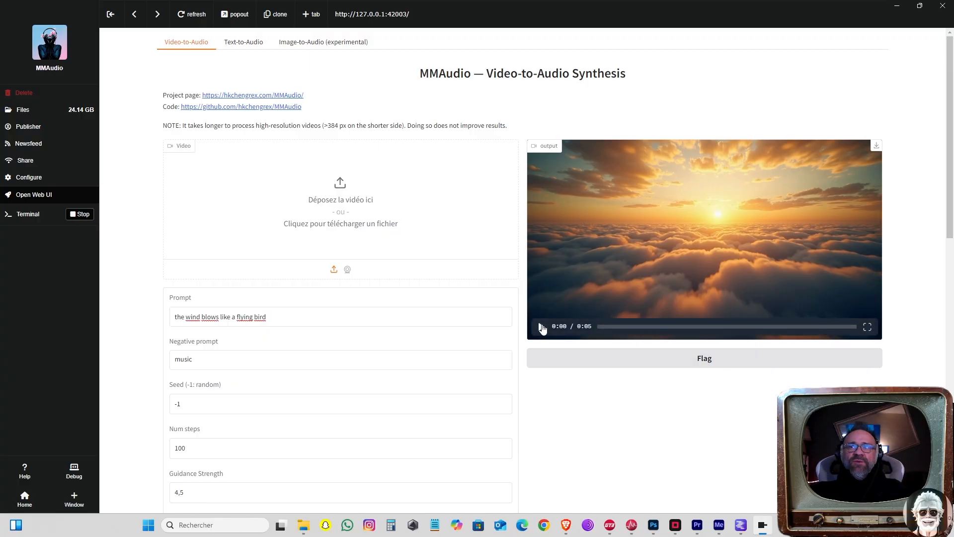
left_click(541, 327)
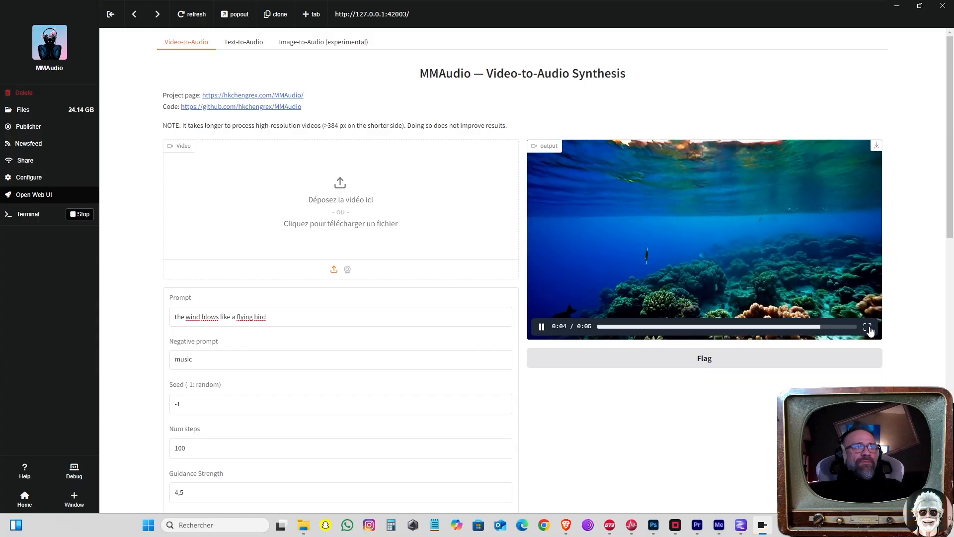
left_click(541, 327)
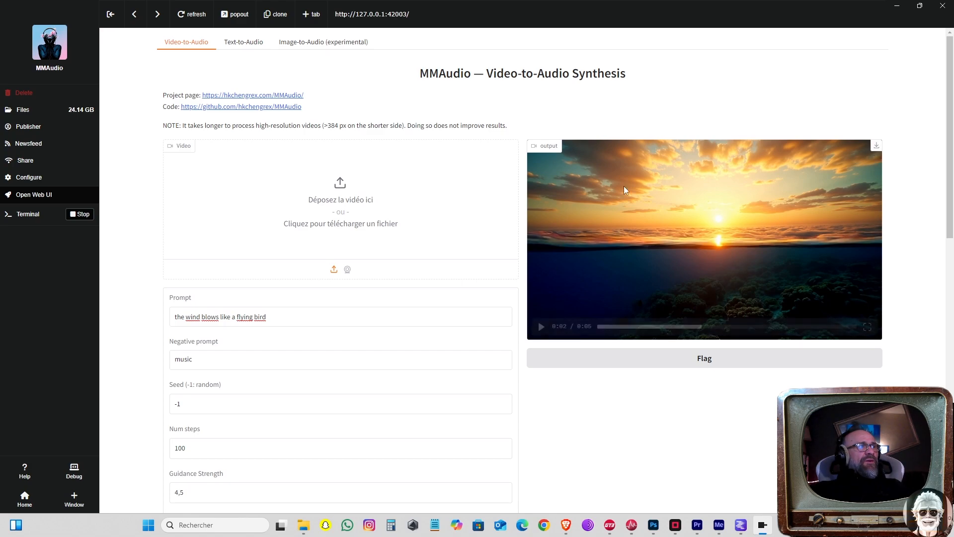
Step: Open the video upload picker and check the first clip's frame width and height in its file properties
left_click(343, 200)
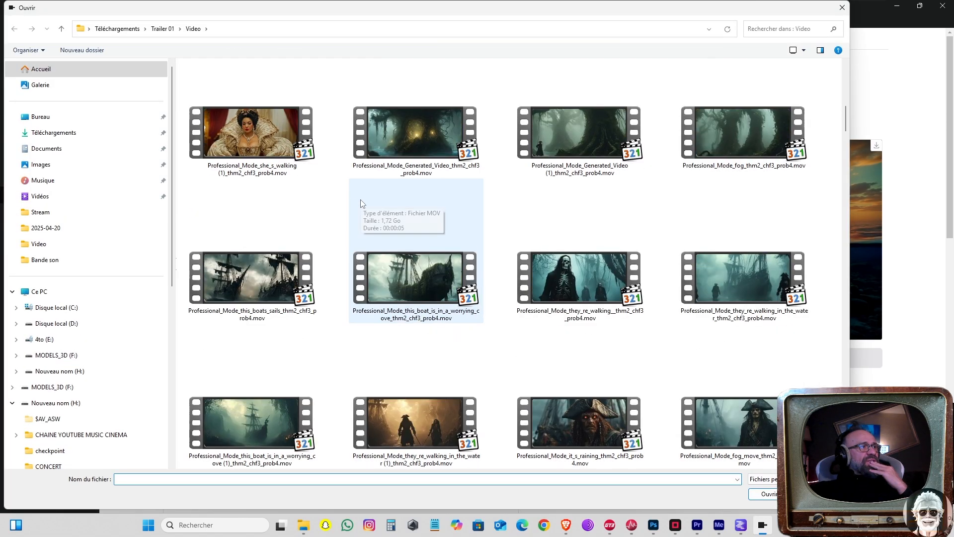
scroll(434, 255, "up", 10)
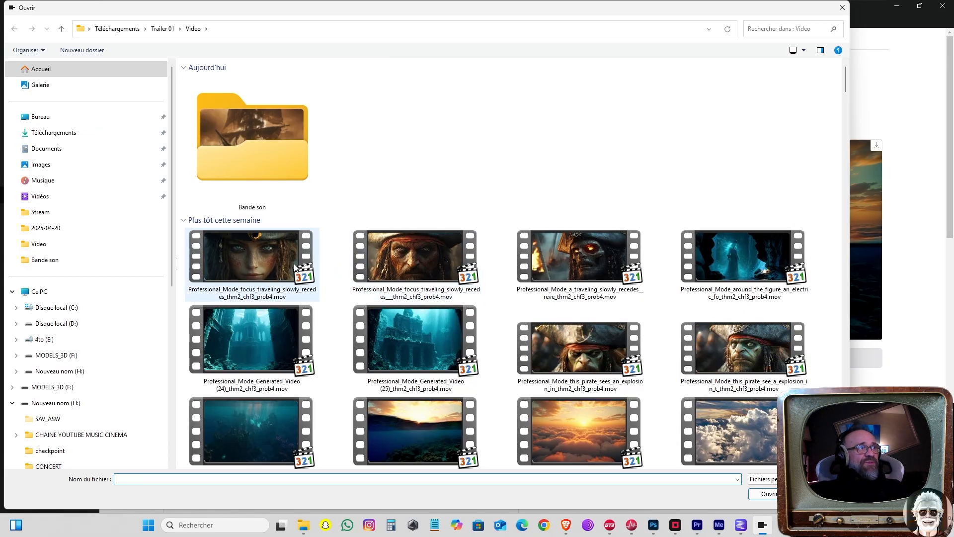
right_click(247, 258)
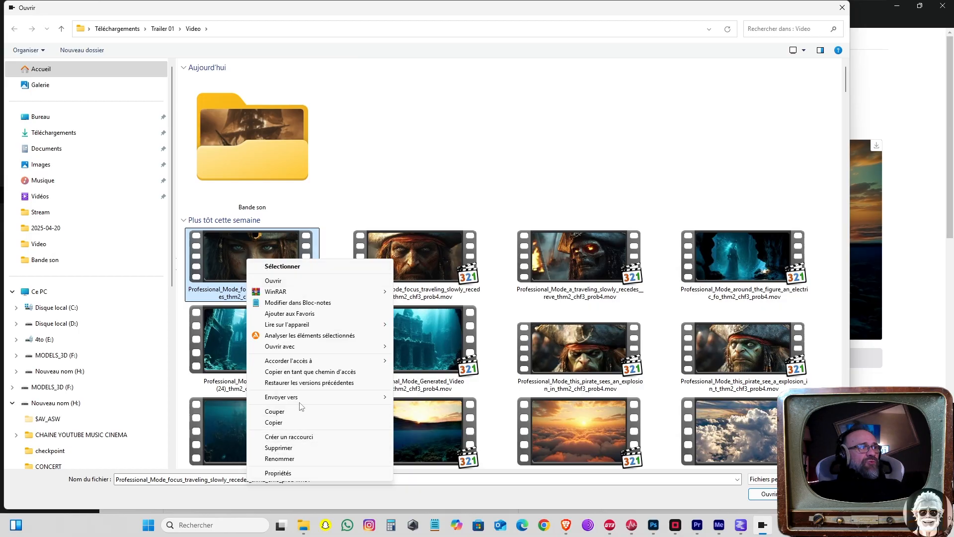
left_click(304, 472)
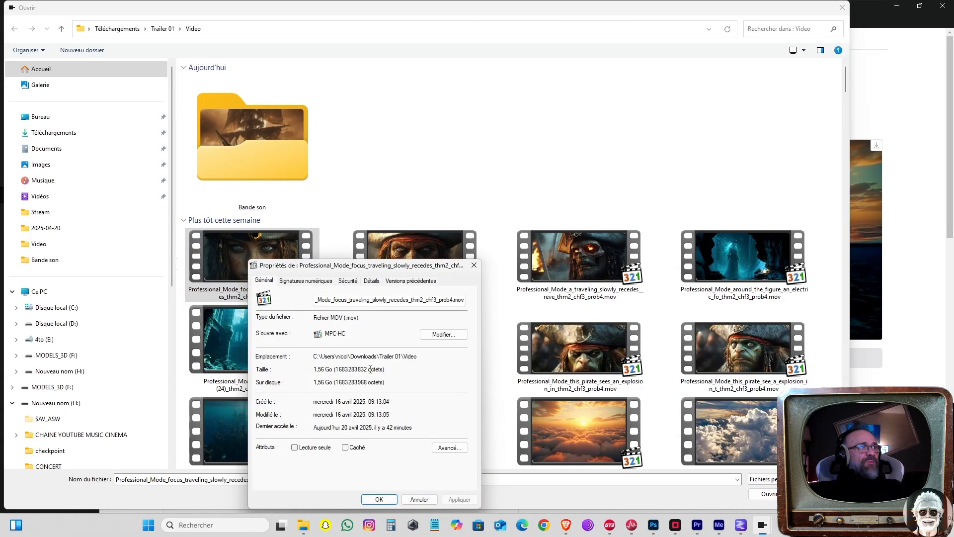
left_click(376, 283)
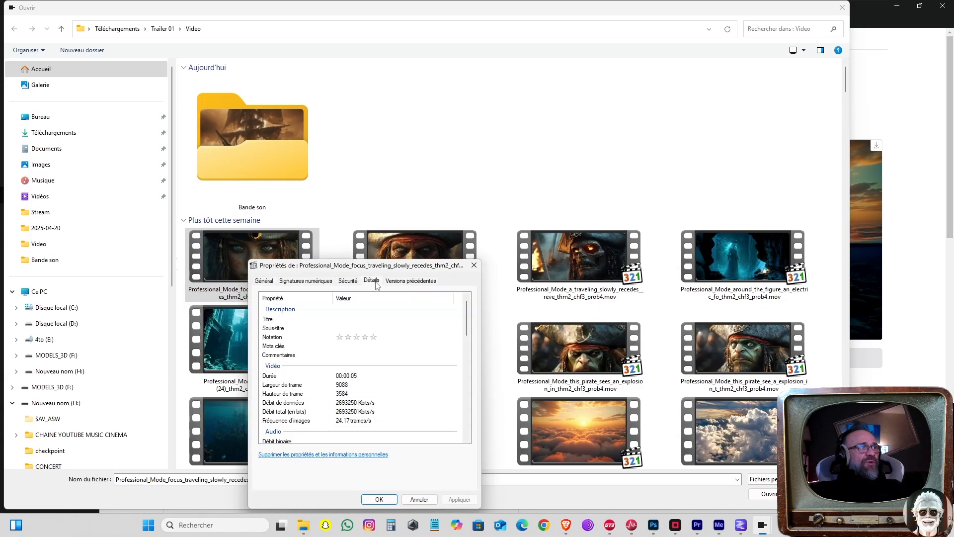
left_click(340, 385)
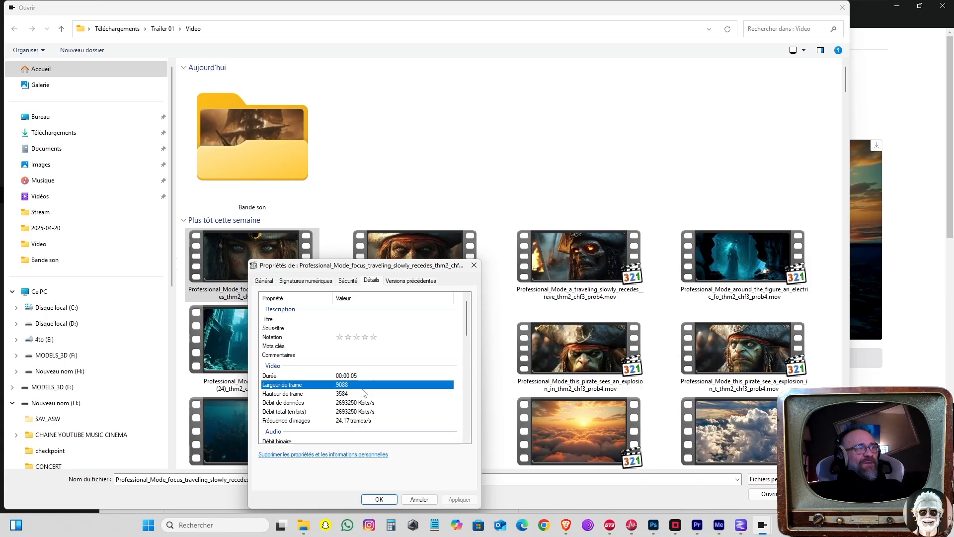
left_click(474, 264)
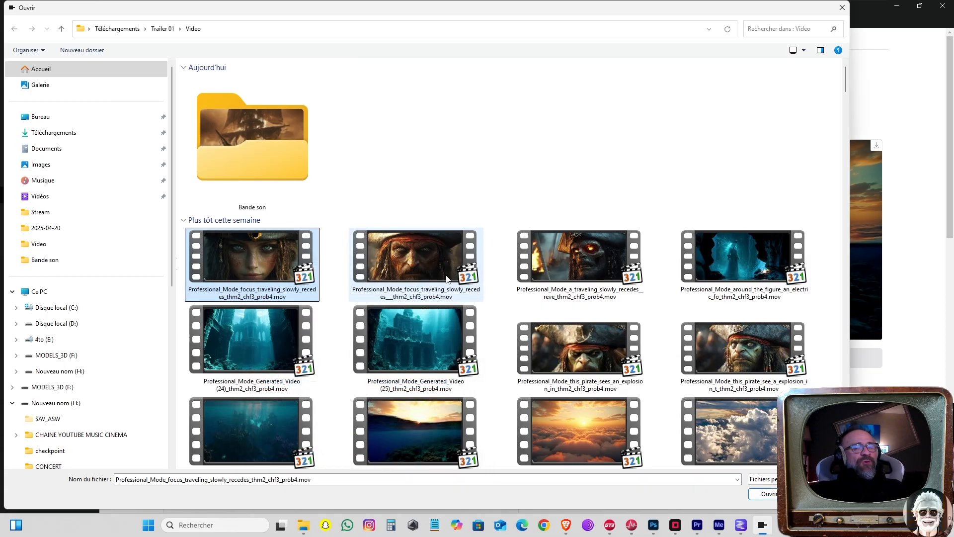
Step: Find Professional_Mode_this_boats_sails.mp4 in the Video folder and load it as the input video
scroll(446, 278, "down", 3)
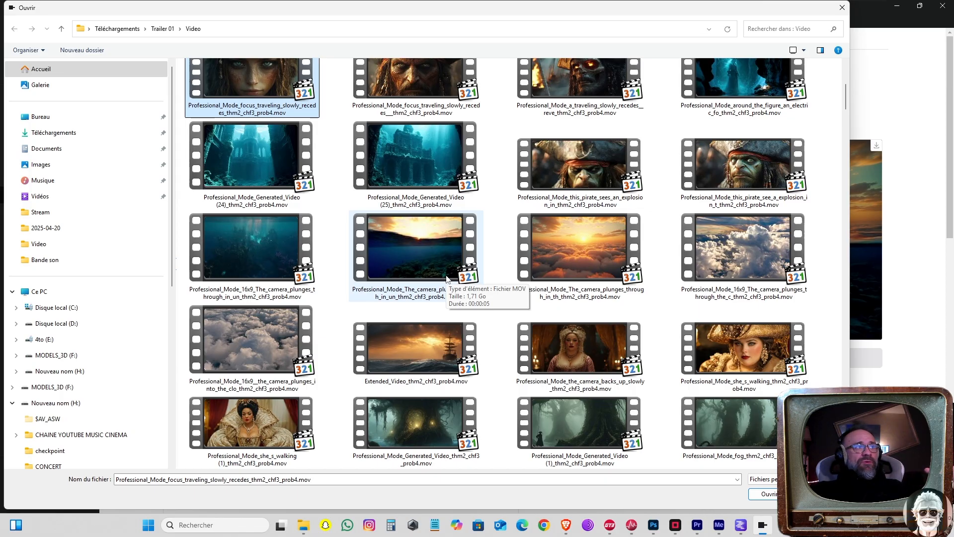
scroll(449, 283, "down", 5)
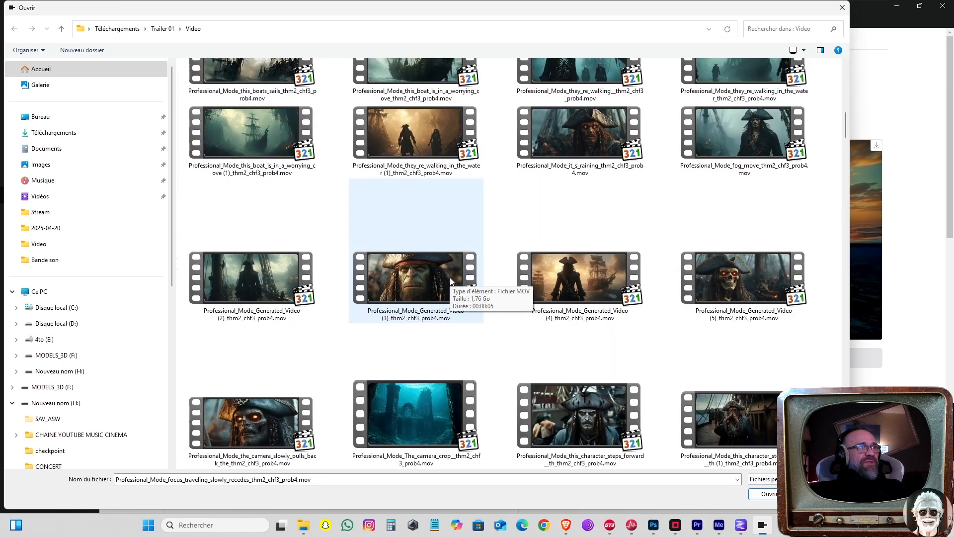
scroll(449, 277, "down", 5)
scroll(451, 277, "down", 10)
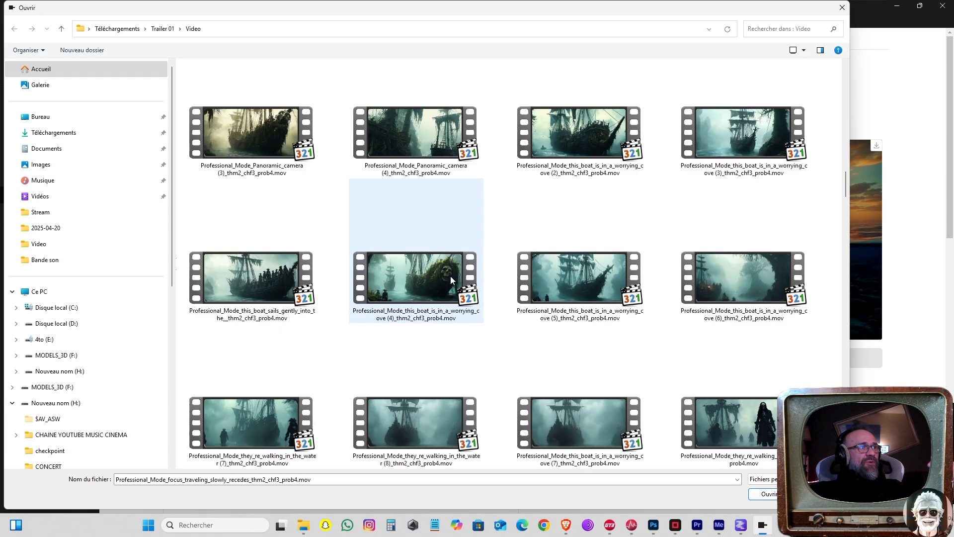
scroll(450, 276, "down", 10)
left_click(721, 390)
scroll(720, 391, "down", 1)
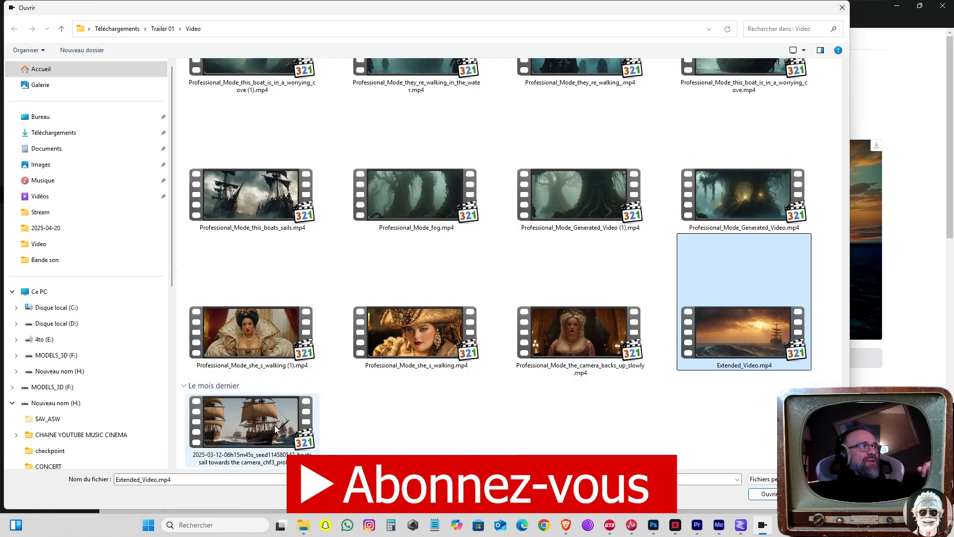
left_click(257, 199)
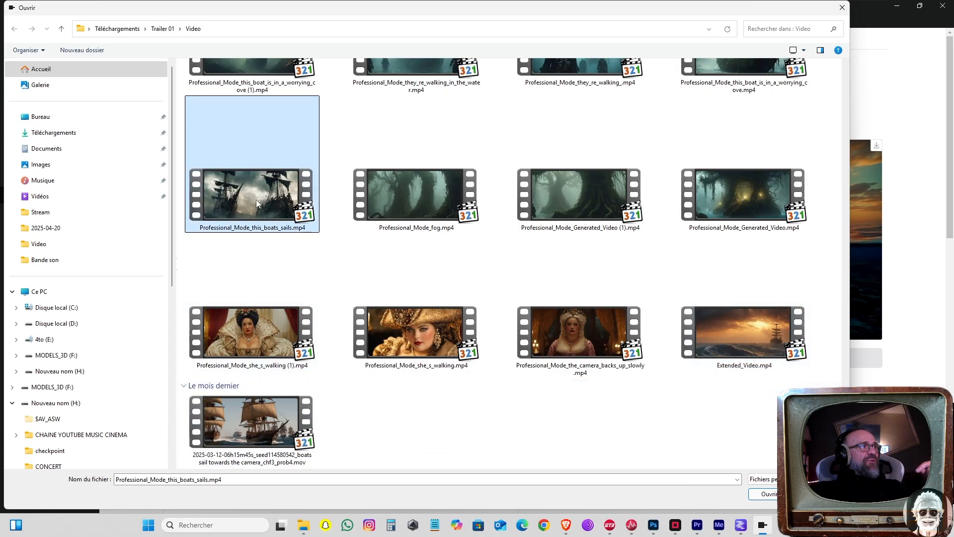
left_click(770, 494)
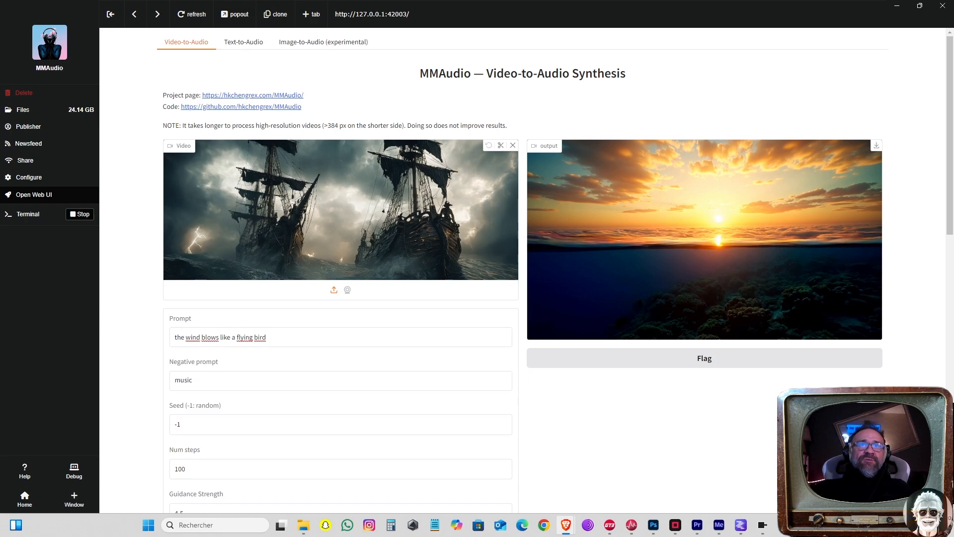
Step: Replace the prompt with "pirate ship sailing through a storm on the open sea" and submit the audio generation
left_click_drag(269, 337, 85, 332)
type("pirate ship sailing through a storm on the open sea")
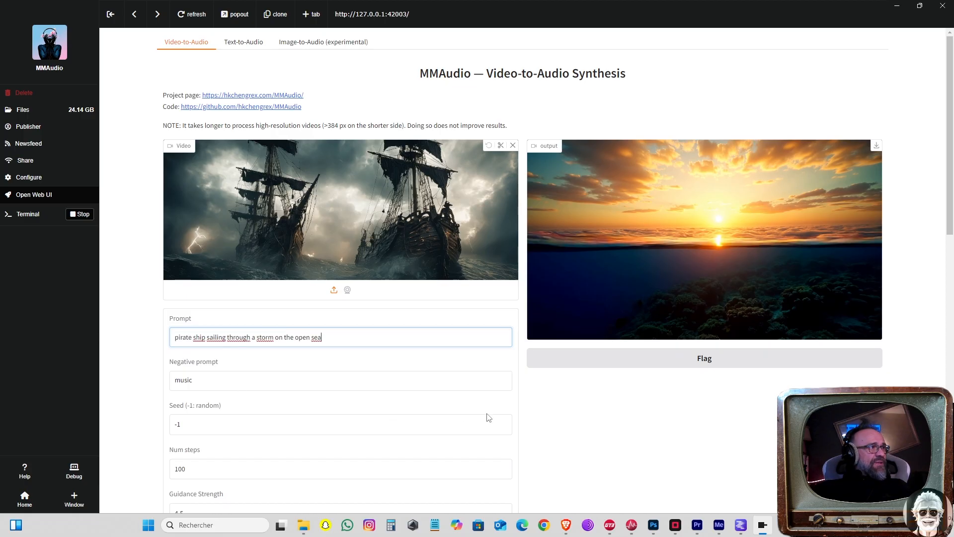
scroll(603, 422, "down", 5)
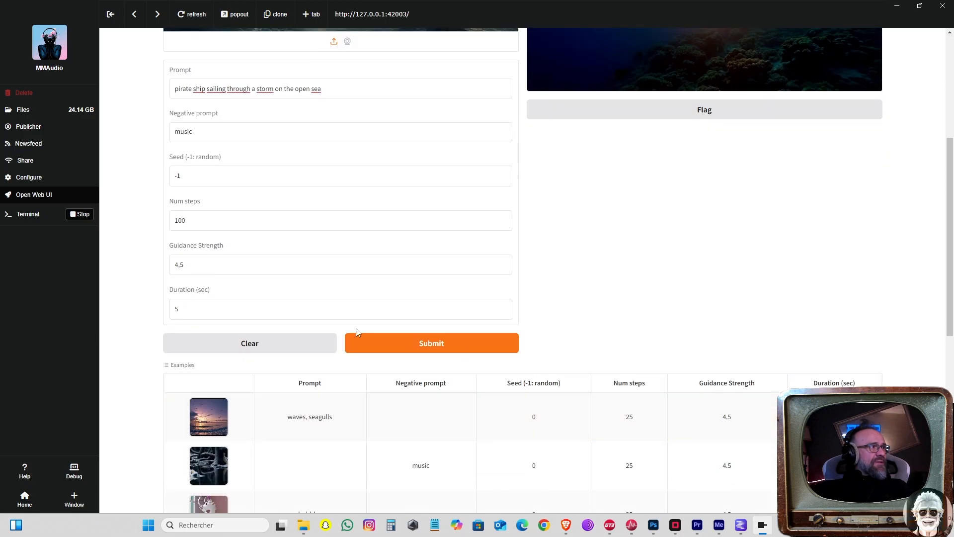
left_click(388, 341)
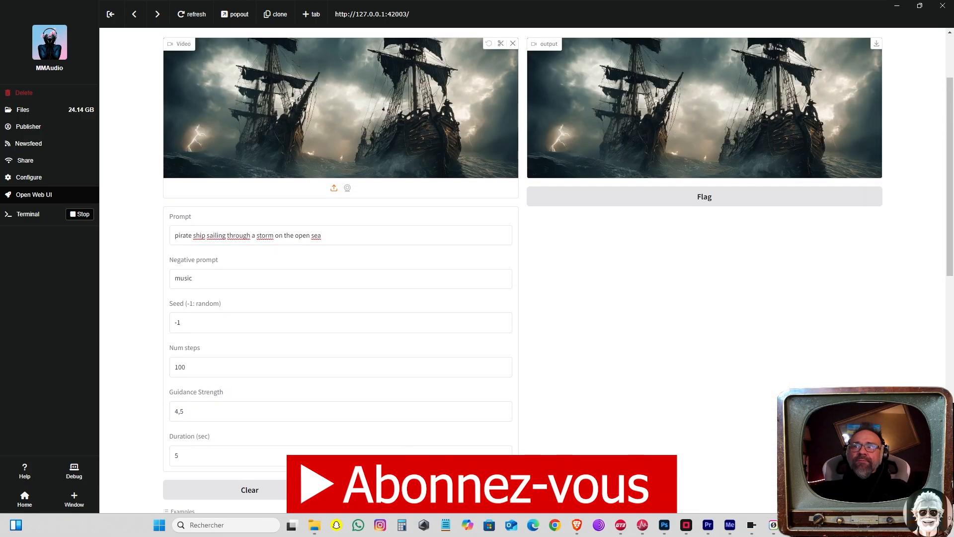
Step: Play the generated pirate ship output to hear its synthesized sound
left_click(636, 380)
scroll(667, 375, "up", 3)
left_click(541, 267)
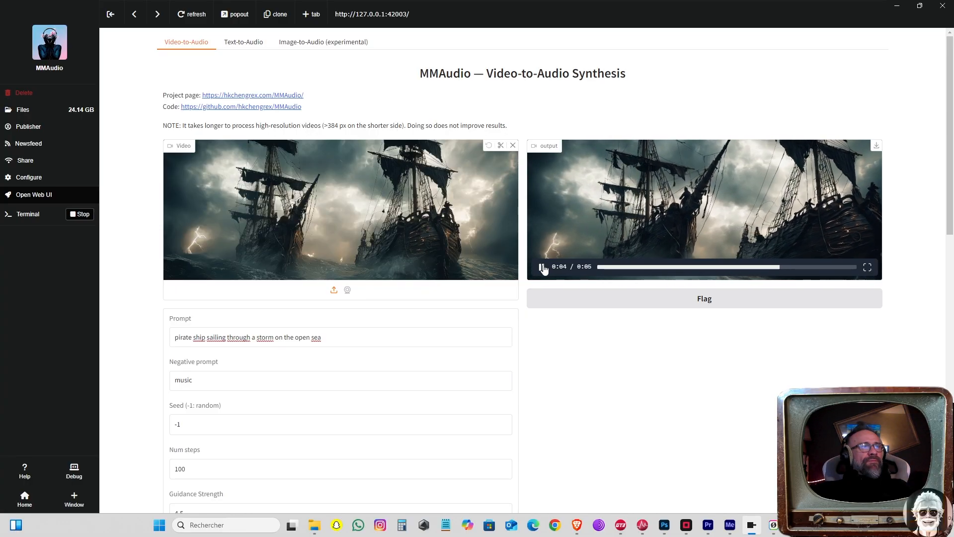
Step: View the generated pirate ship video at full size, then put the enlarged player view away
left_click(868, 269)
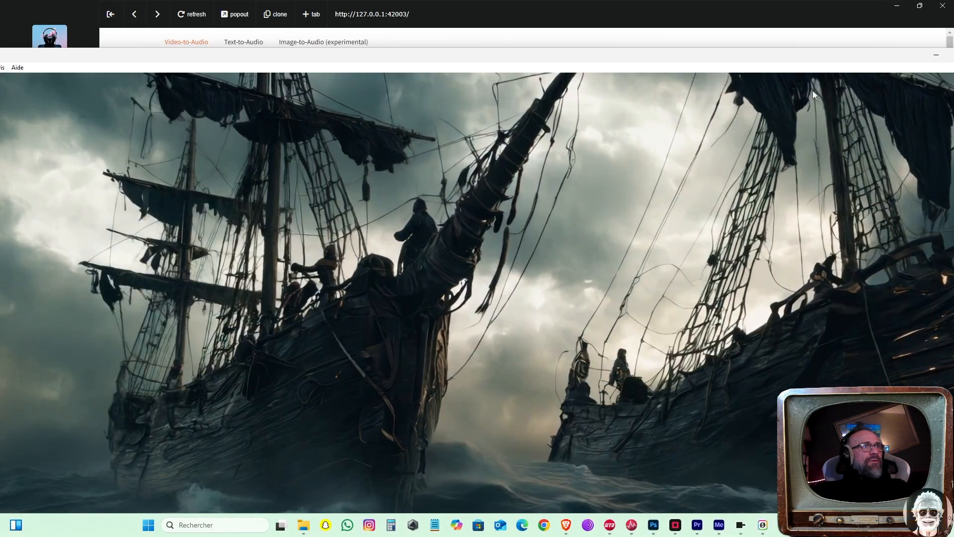
left_click_drag(772, 60, 514, 98)
left_click(683, 98)
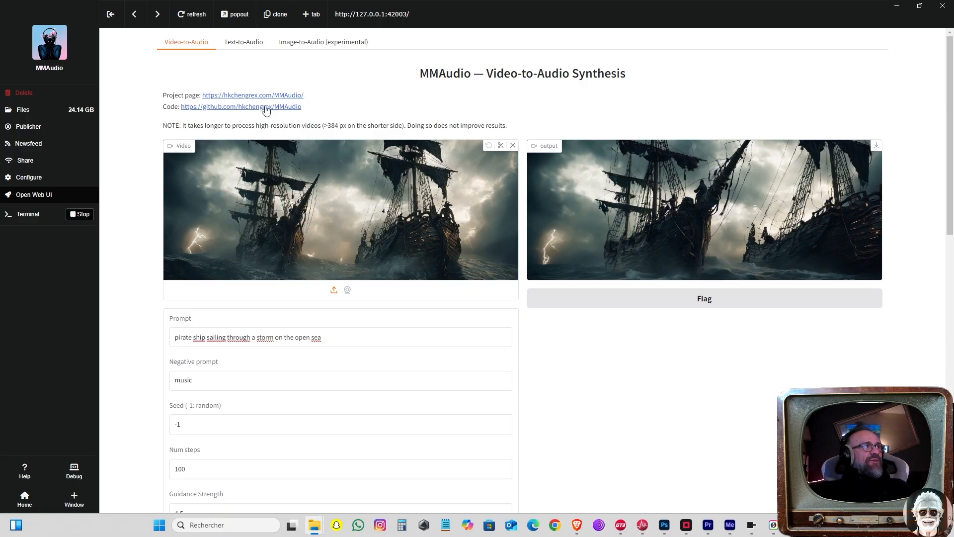
Step: In Text-to-Audio, enter the prompt "pirate ship sailing through a storm on the open sea" and the negative prompt "music"
left_click(238, 43)
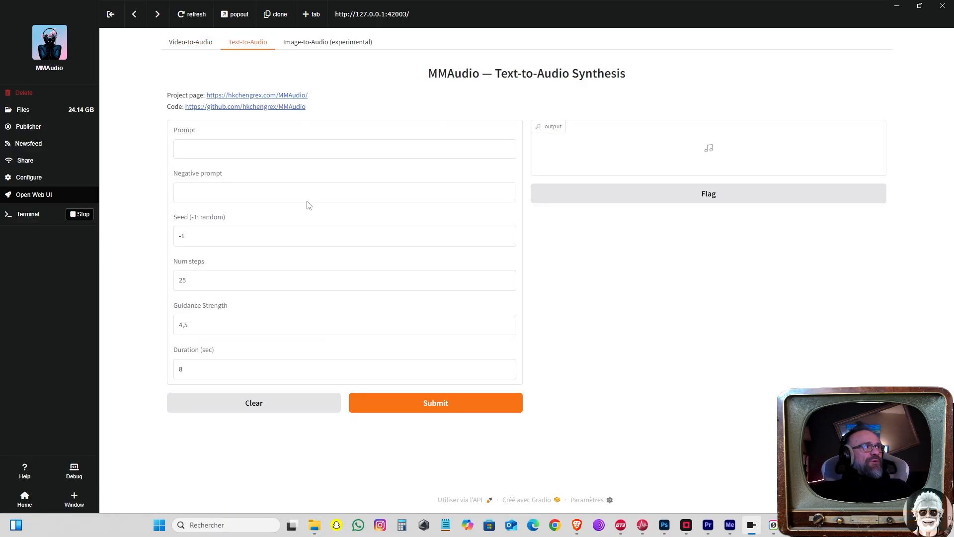
left_click(316, 149)
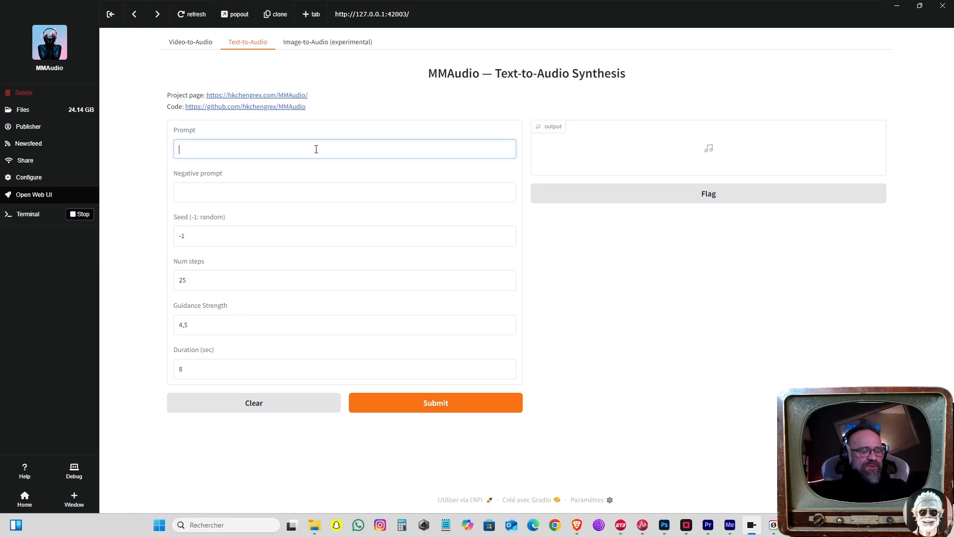
type("pirate ship sailing through a storm on the open sea")
left_click(289, 193)
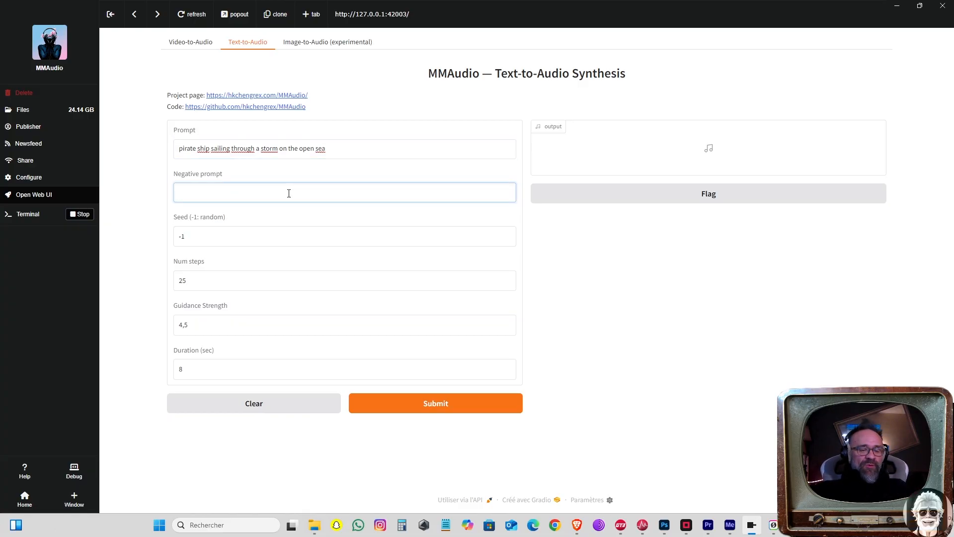
type("music")
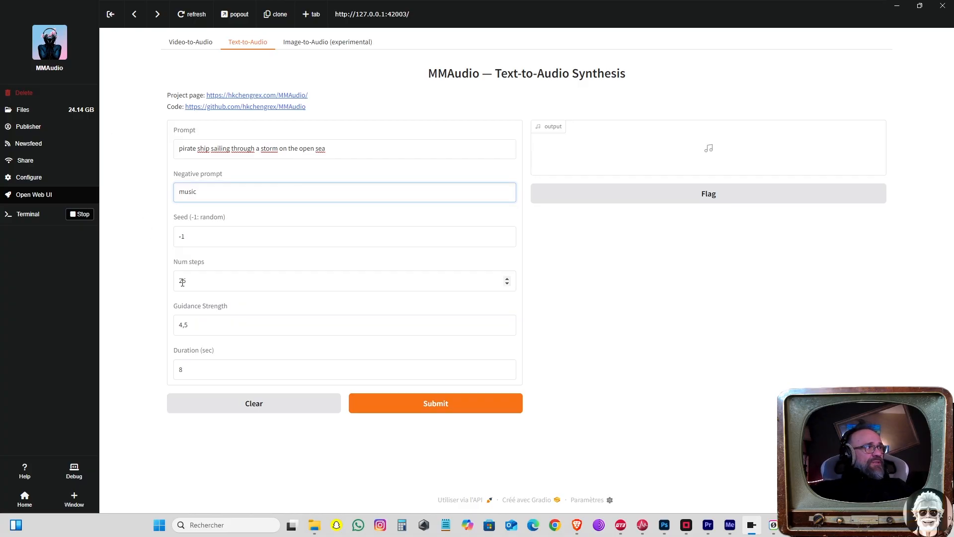
Step: Set the text-to-audio generation to 100 steps and a 5-second duration, and submit it
double_click(182, 282)
type("100")
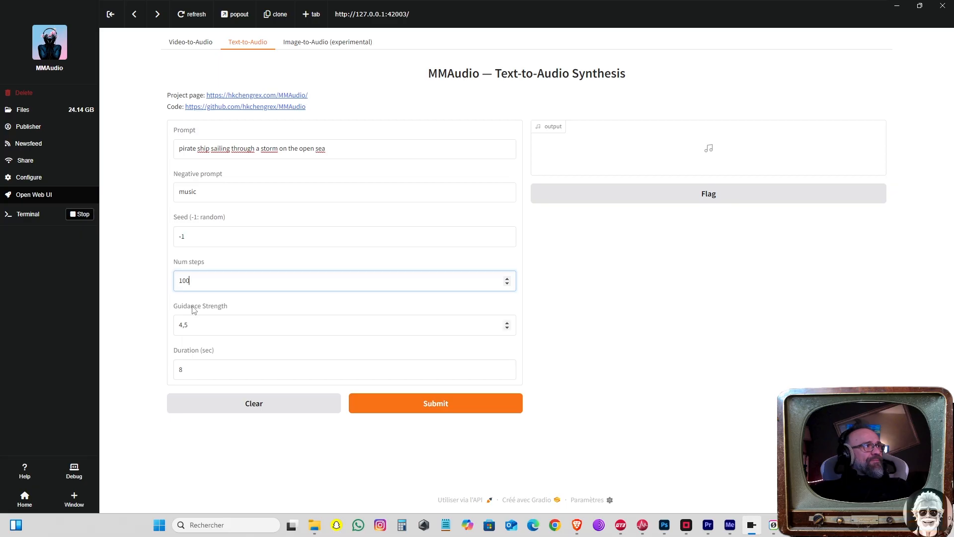
left_click(206, 370)
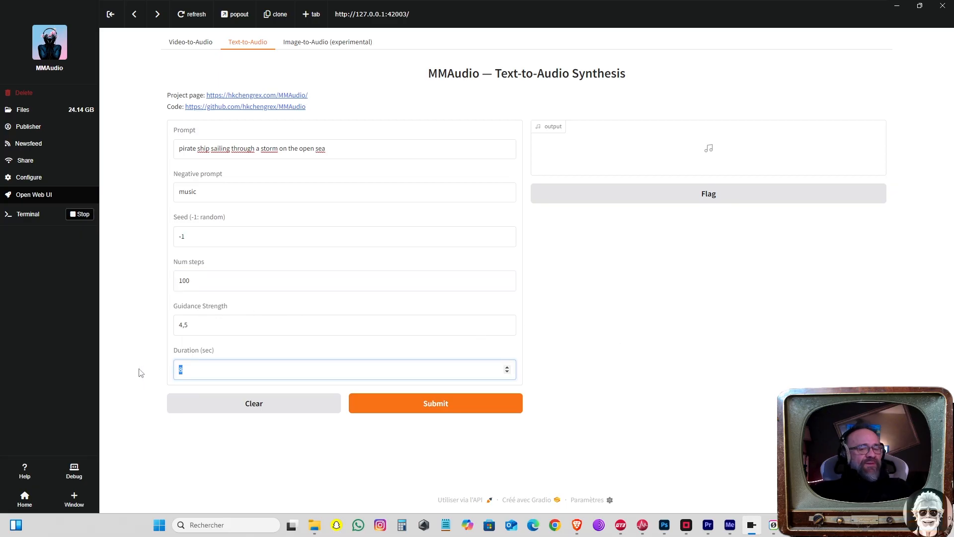
left_click(596, 395)
left_click(449, 402)
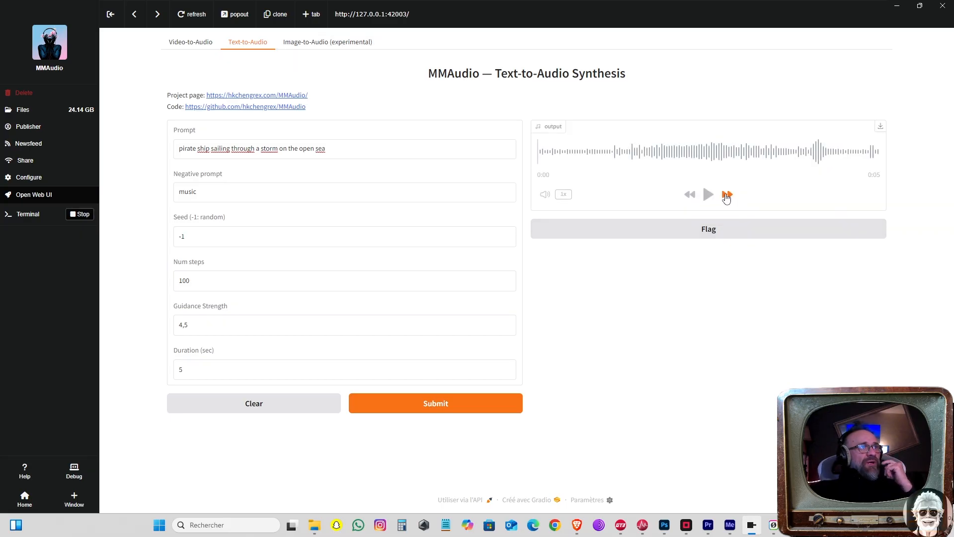
Step: Listen to the generated text-to-audio output and submit the generation again with the same settings
left_click(712, 196)
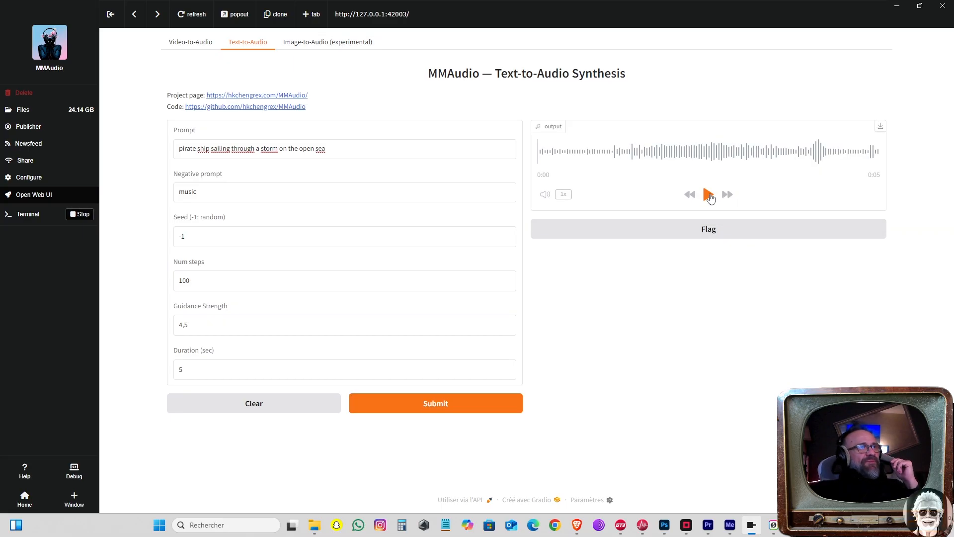
left_click(710, 198)
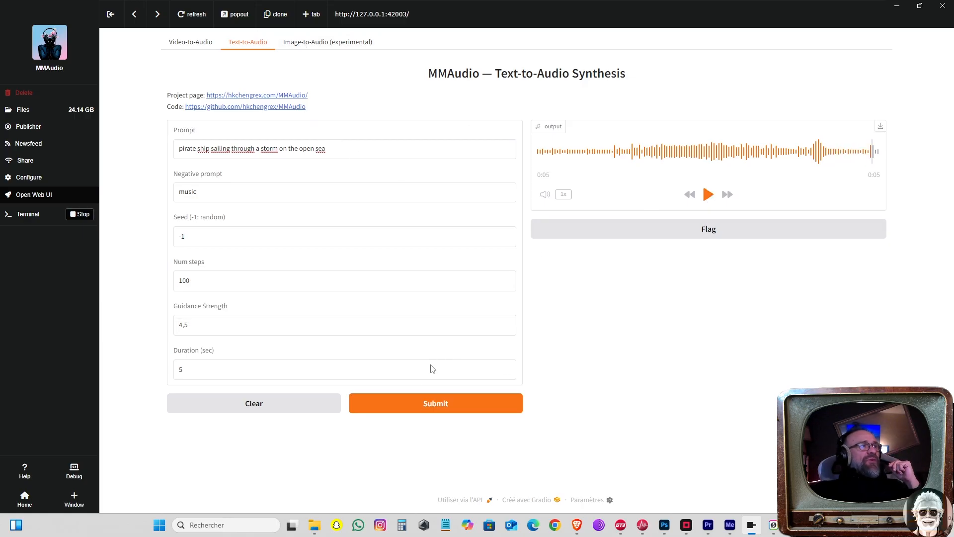
left_click(416, 410)
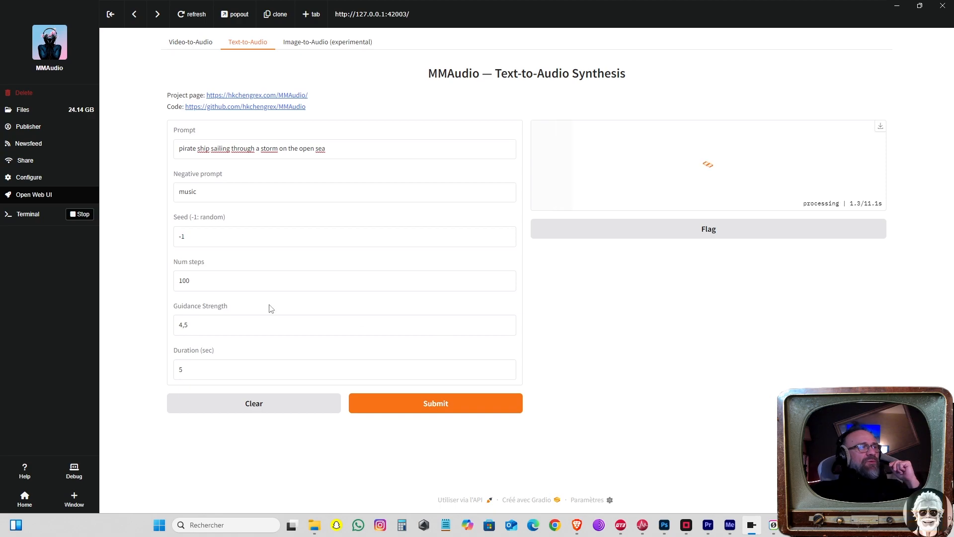
Step: Set the text-to-audio number of steps to 25 and the seed to 0
double_click(193, 279)
type("25")
key("shift+Tab")
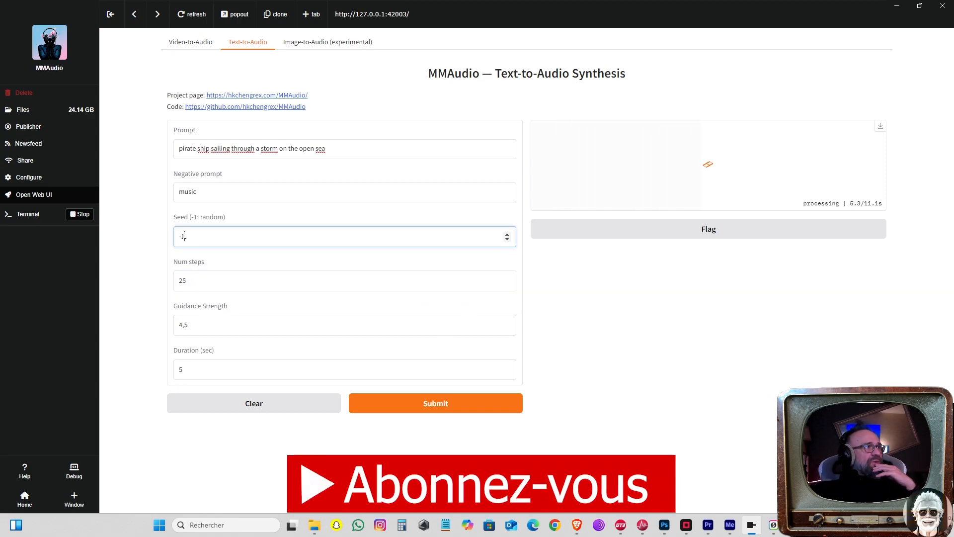
type("0")
left_click(624, 356)
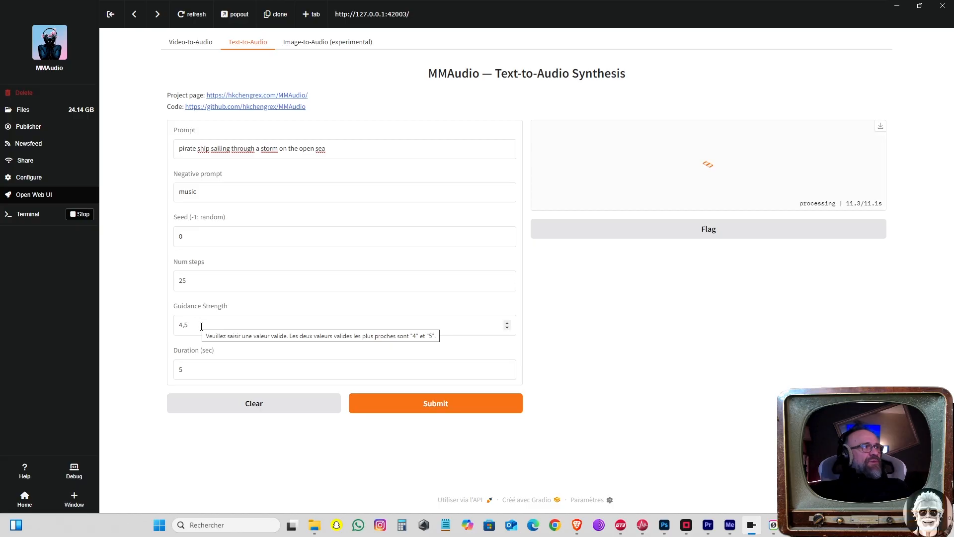
Step: Listen to the regenerated audio and download it as the FLAC file 20250420_040047.flac
left_click(709, 195)
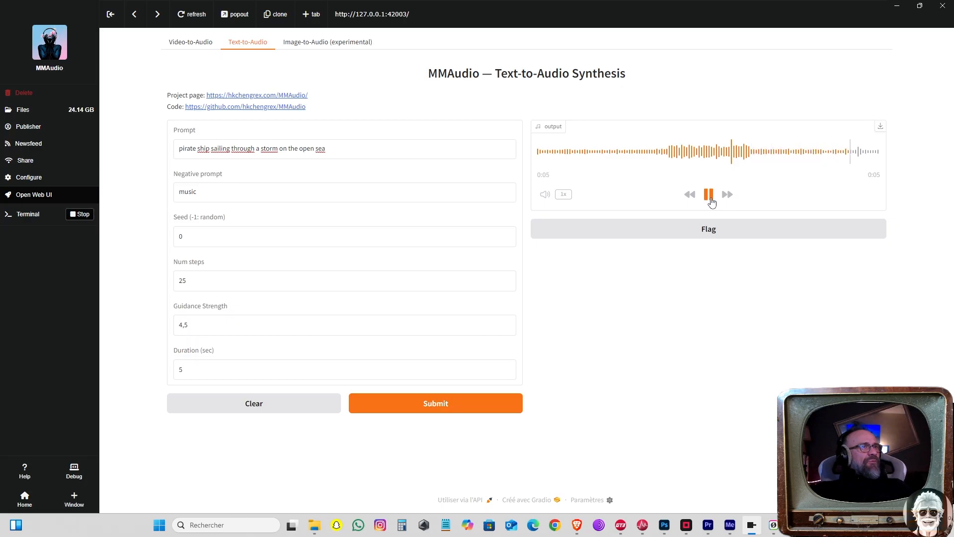
left_click(708, 195)
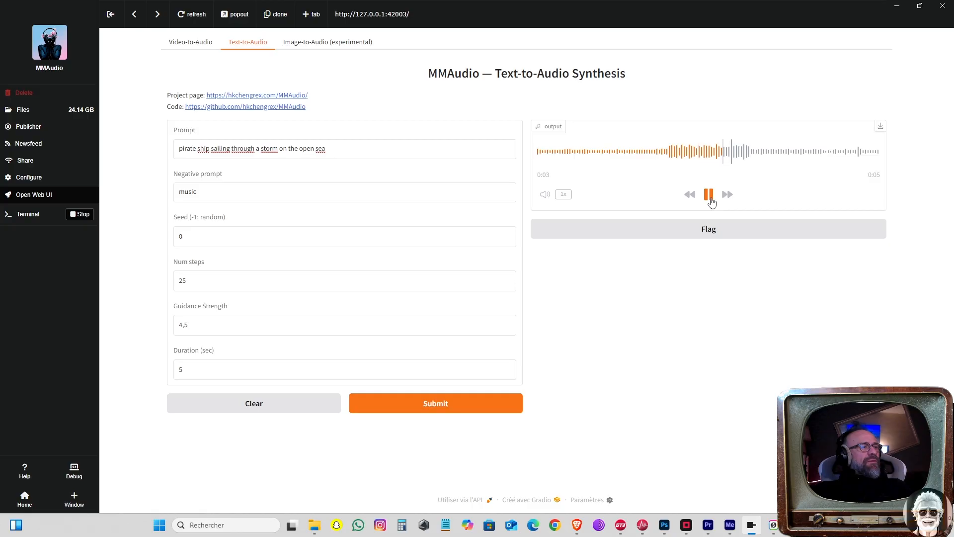
left_click(880, 127)
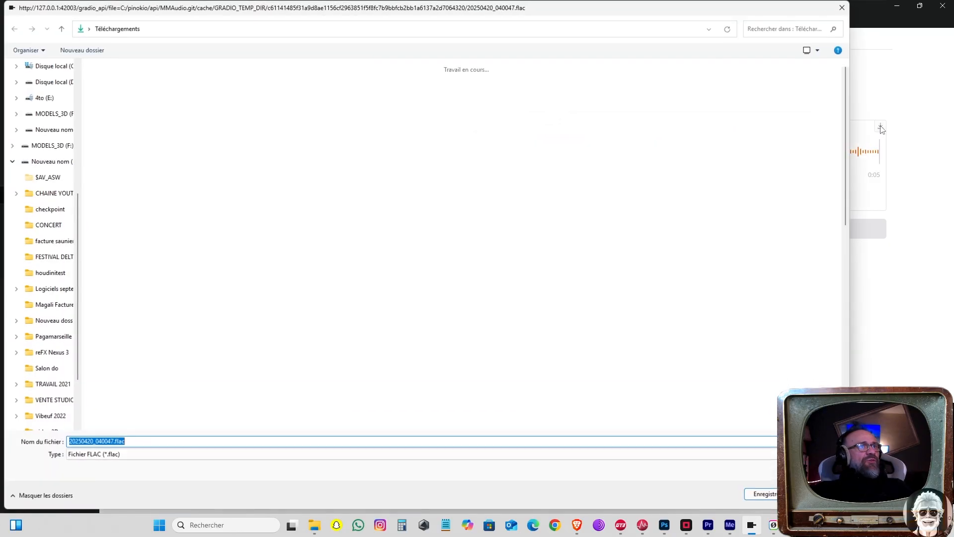
double_click(345, 163)
left_click(762, 493)
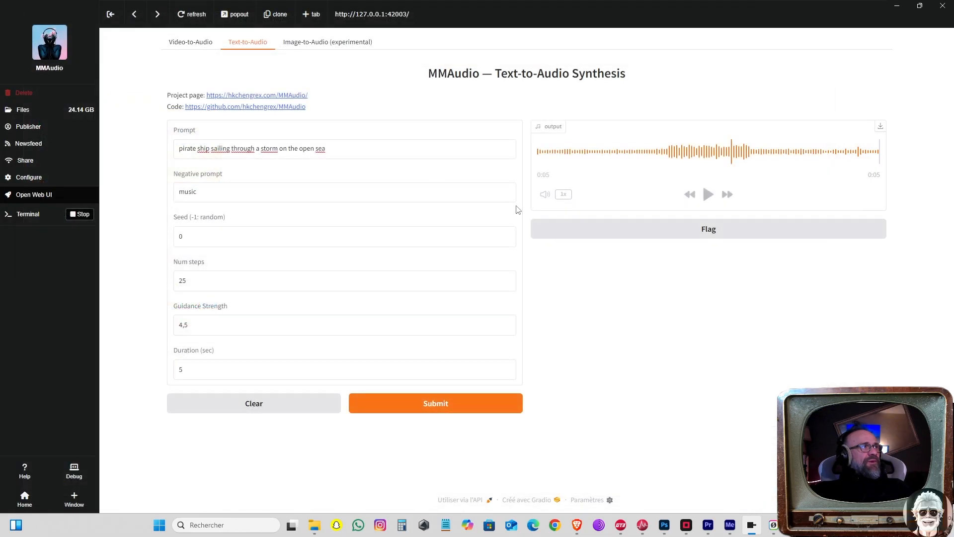
Step: Set the guidance strength to 20, regenerate the audio and play the result
left_click_drag(181, 325, 118, 323)
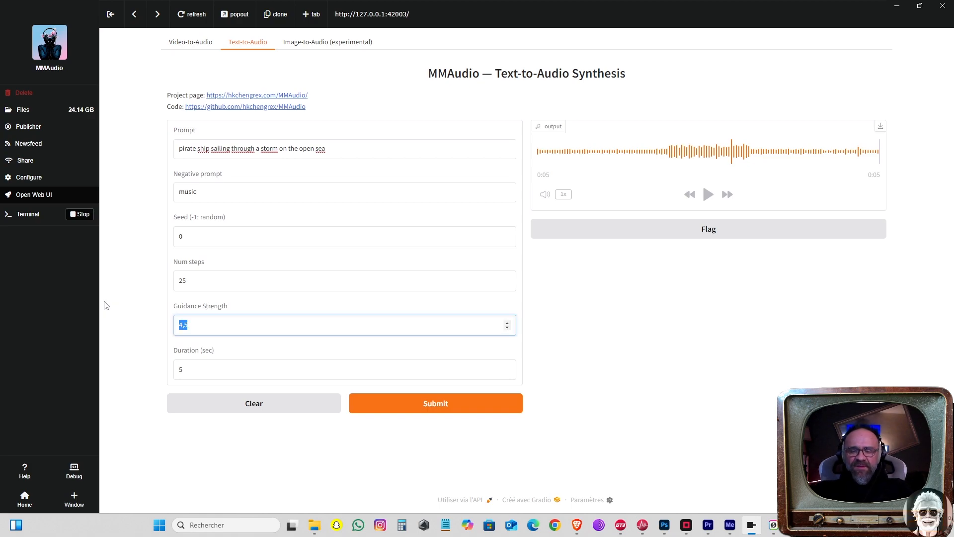
type("20")
left_click(456, 403)
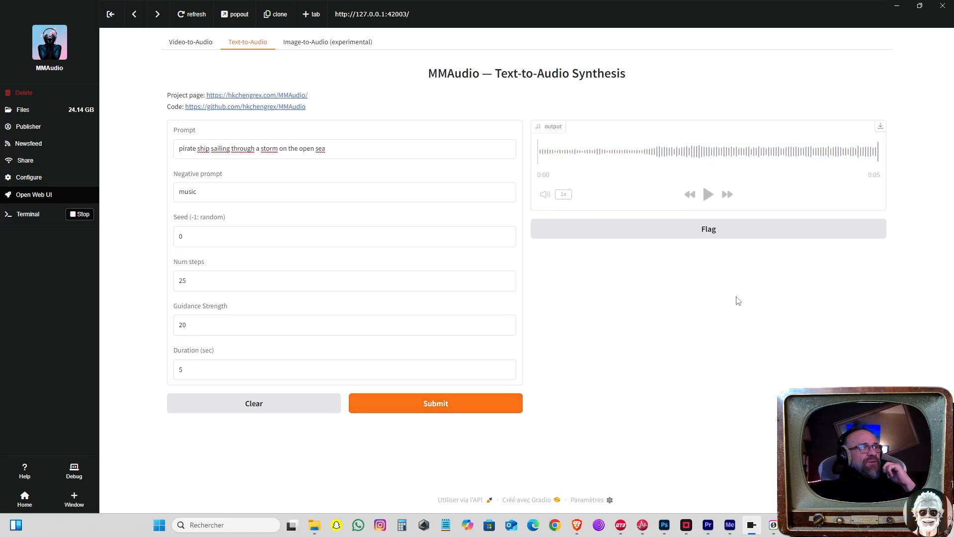
left_click(708, 194)
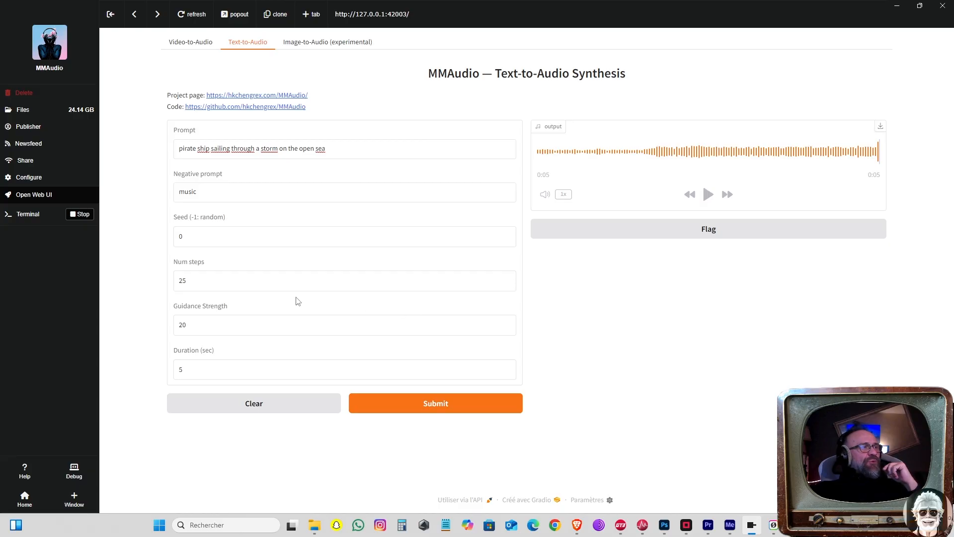
Step: Set the guidance strength to 2, regenerate the audio and play the result
left_click(198, 283)
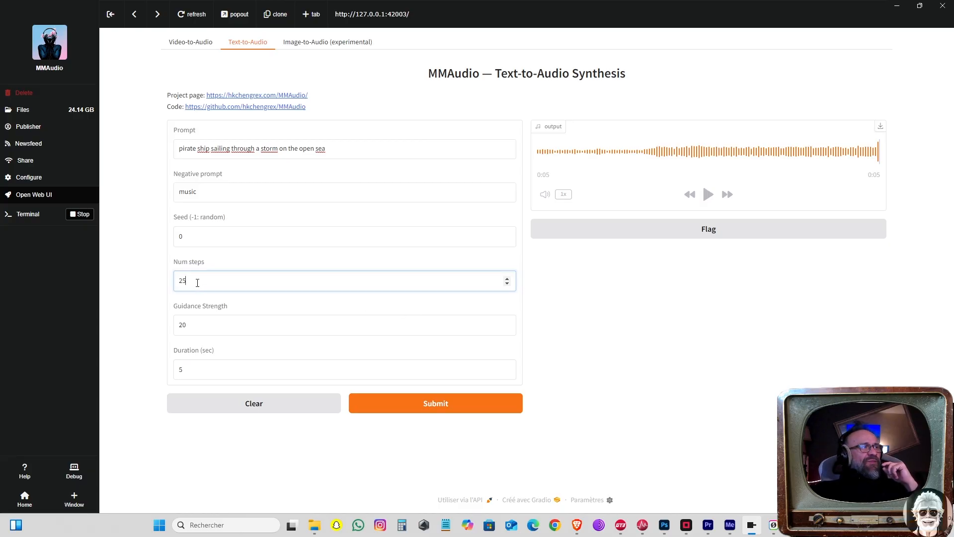
double_click(219, 328)
type("2")
left_click(460, 401)
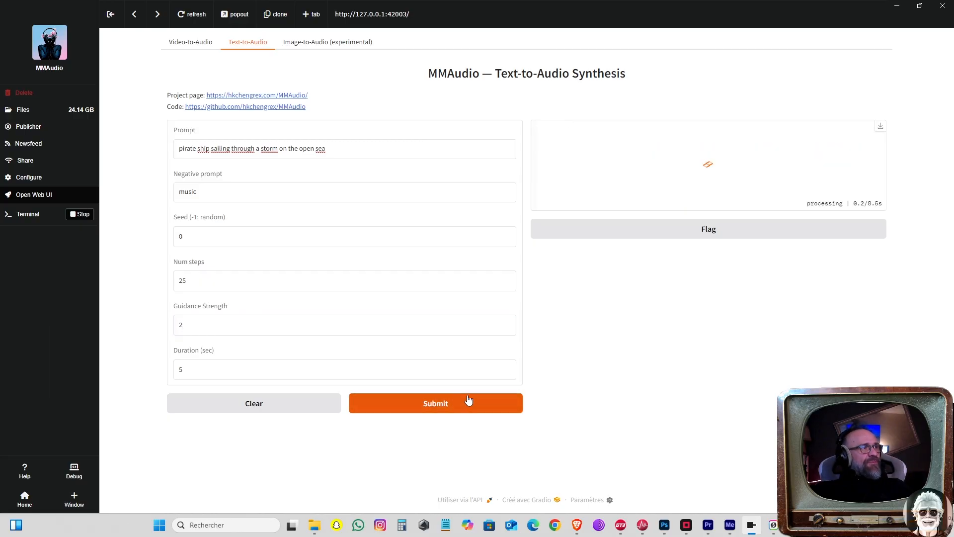
left_click(707, 194)
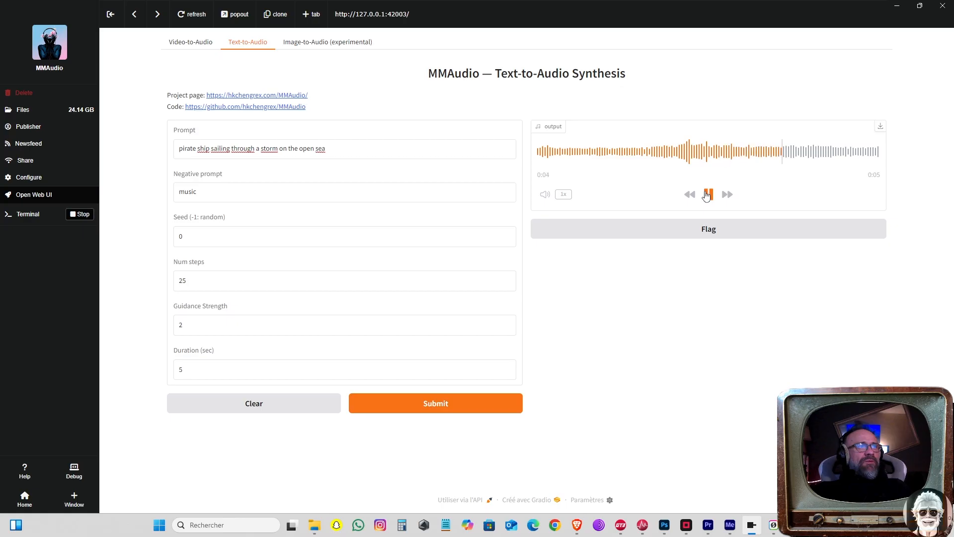
left_click_drag(708, 339, 710, 344)
left_click(627, 336)
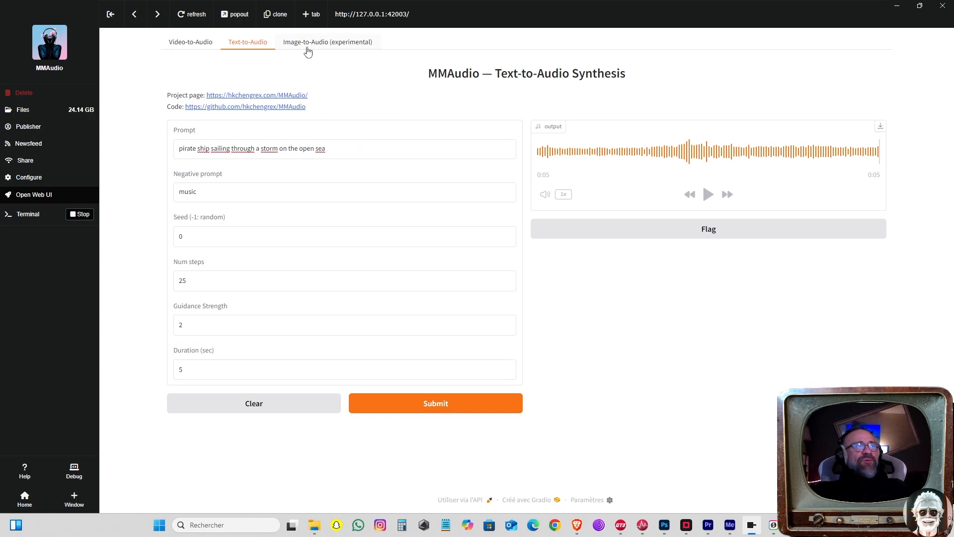
Step: In Image-to-Audio, enter the prompt "pirate ship sailing through a storm on the open sea" and the negative prompt "music"
left_click(308, 44)
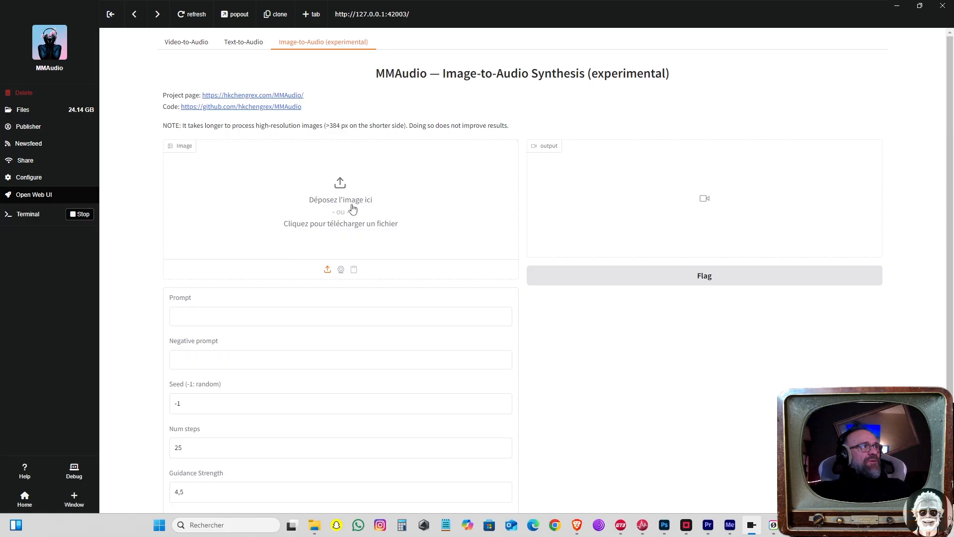
scroll(717, 378, "down", 2)
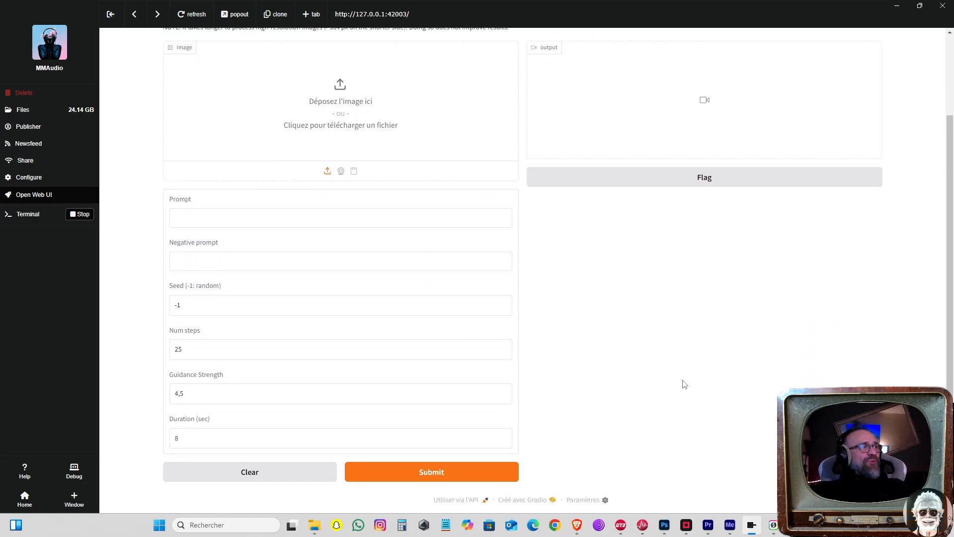
left_click(218, 220)
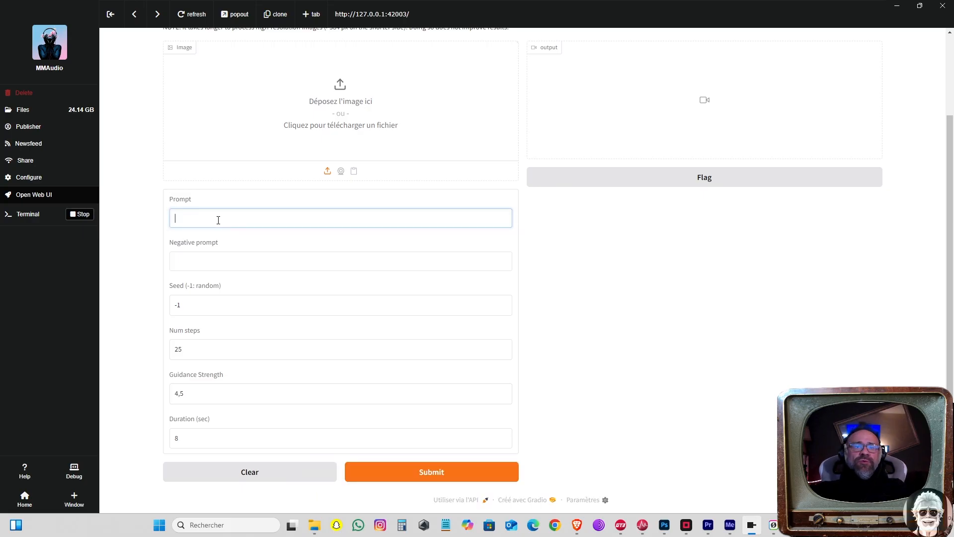
type("pirate ship sailing through a storm on the open sea")
left_click(244, 262)
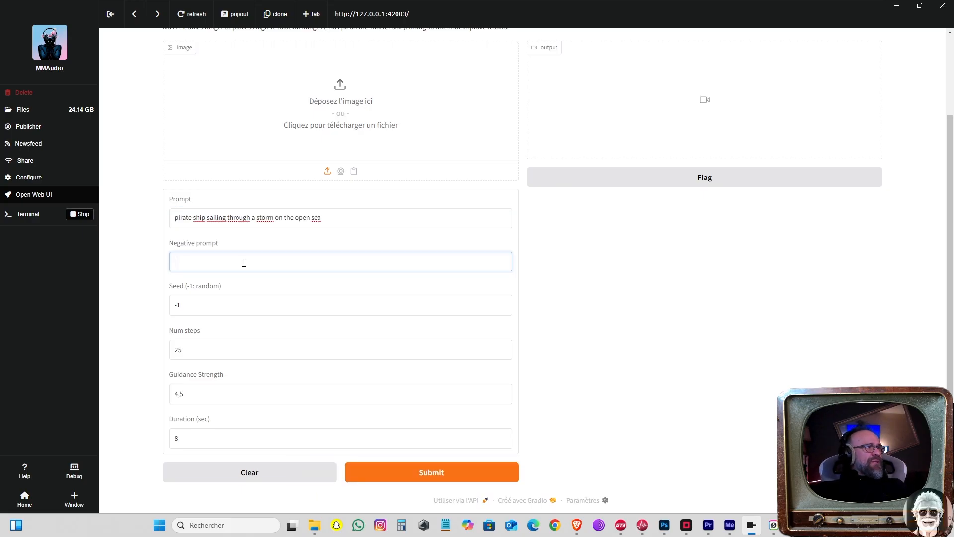
type("music")
Step: Set the image-to-audio duration to 5 seconds
left_click_drag(196, 350, 105, 342)
left_click(117, 402)
double_click(205, 440)
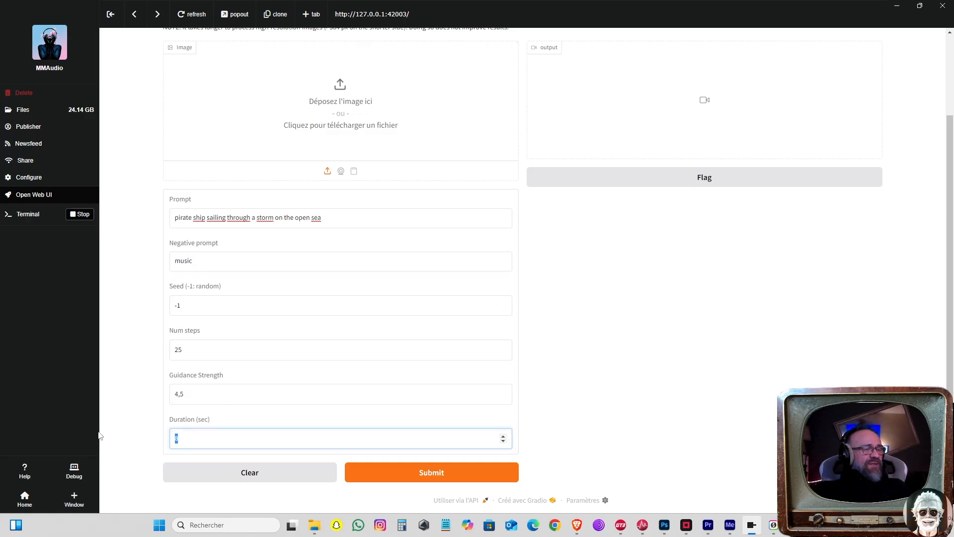
type("5")
left_click(595, 351)
Step: Load 2025-04-02_04-21-23_9896.png from the Trailer 01 folder as the input image
left_click(338, 75)
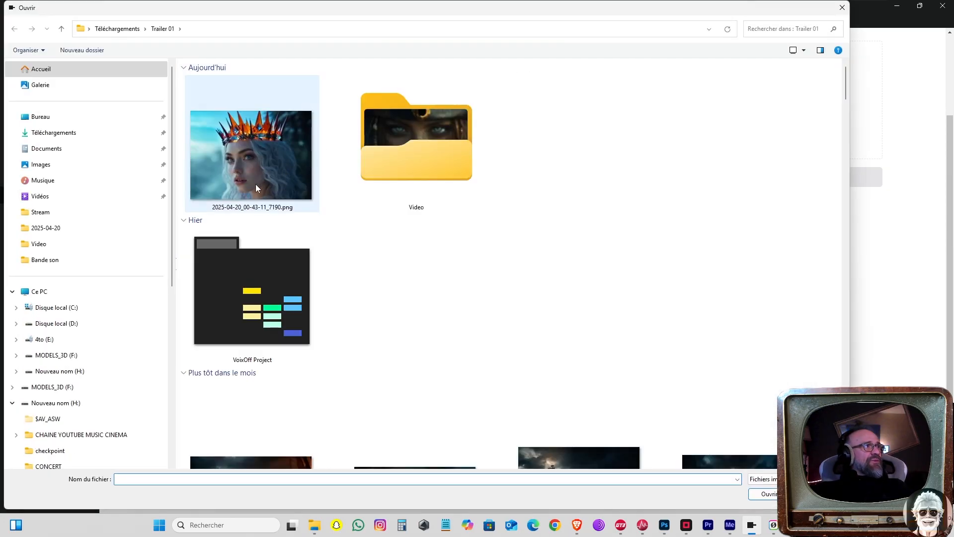
double_click(446, 138)
key("alt+Left")
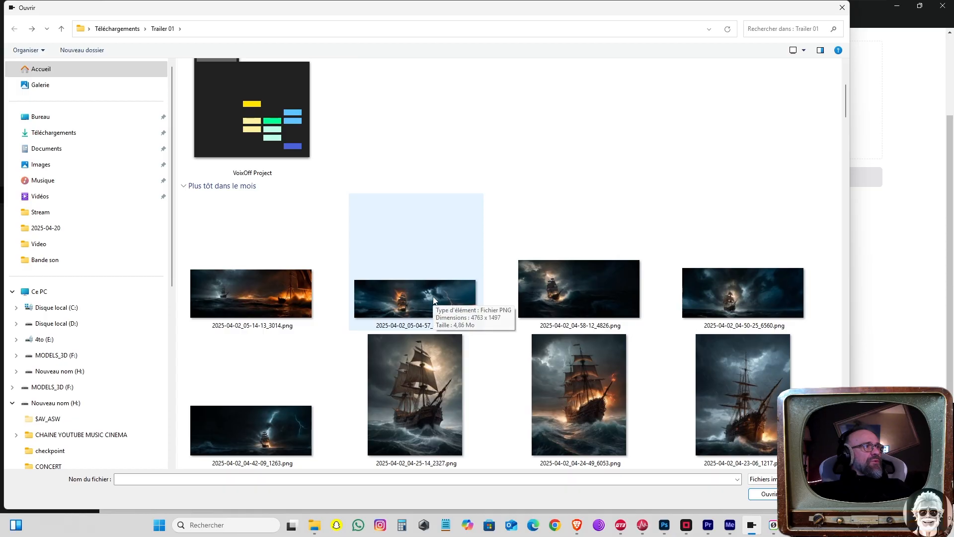
scroll(417, 348, "down", 3)
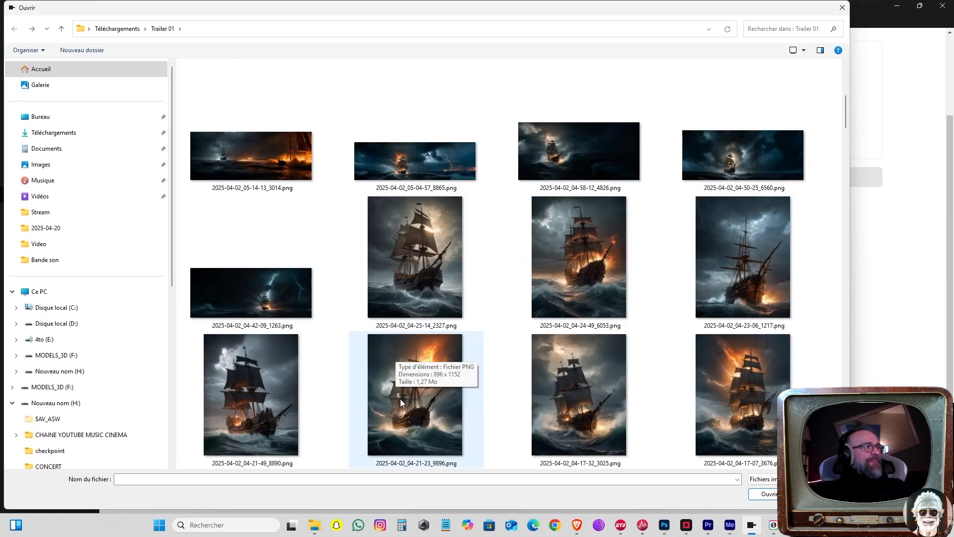
left_click(412, 425)
left_click(768, 494)
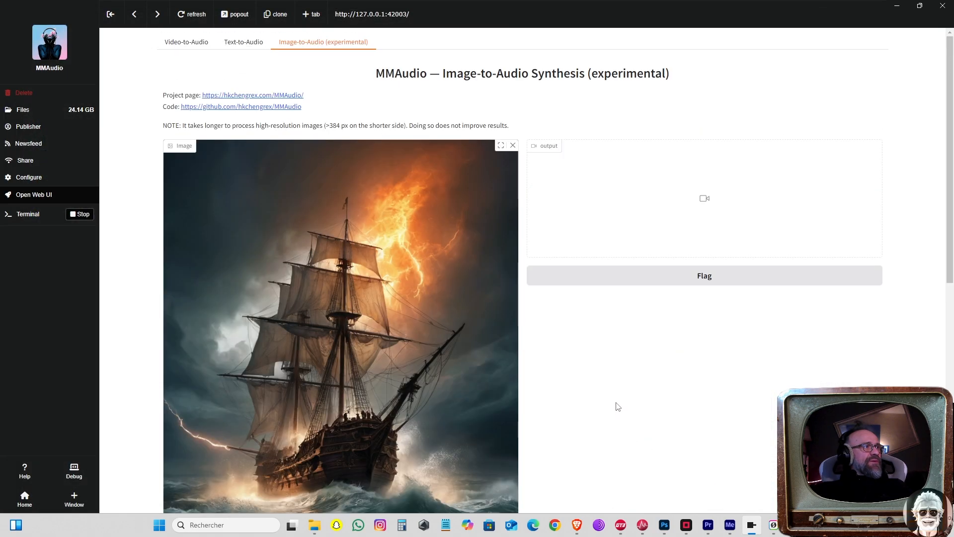
scroll(618, 402, "down", 9)
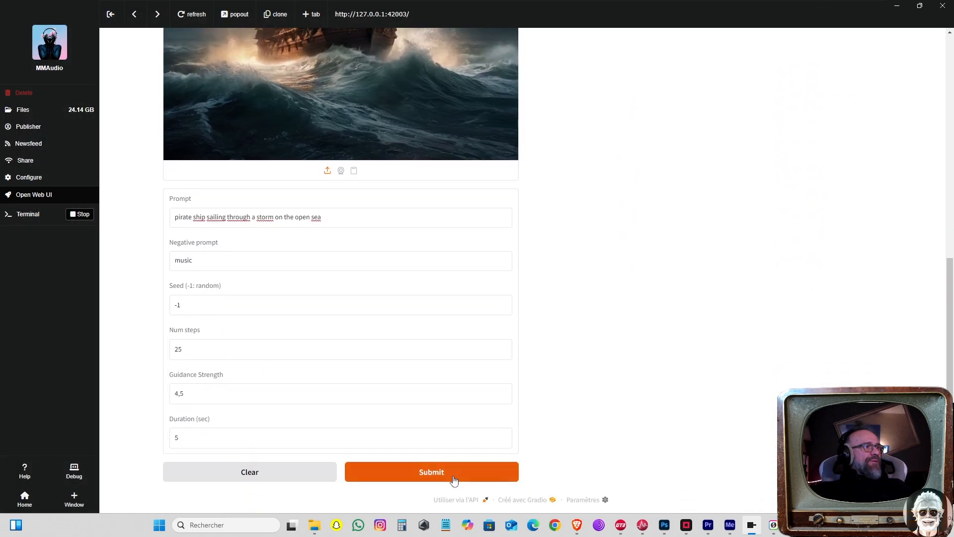
Step: Generate the audio from the pirate ship image with the current Image-to-Audio settings
left_click(454, 479)
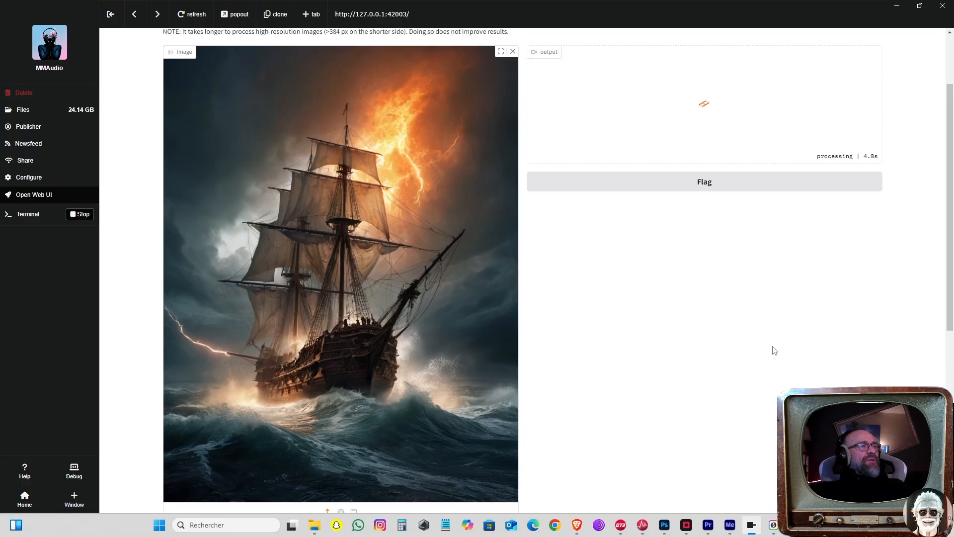
scroll(772, 347, "down", 1)
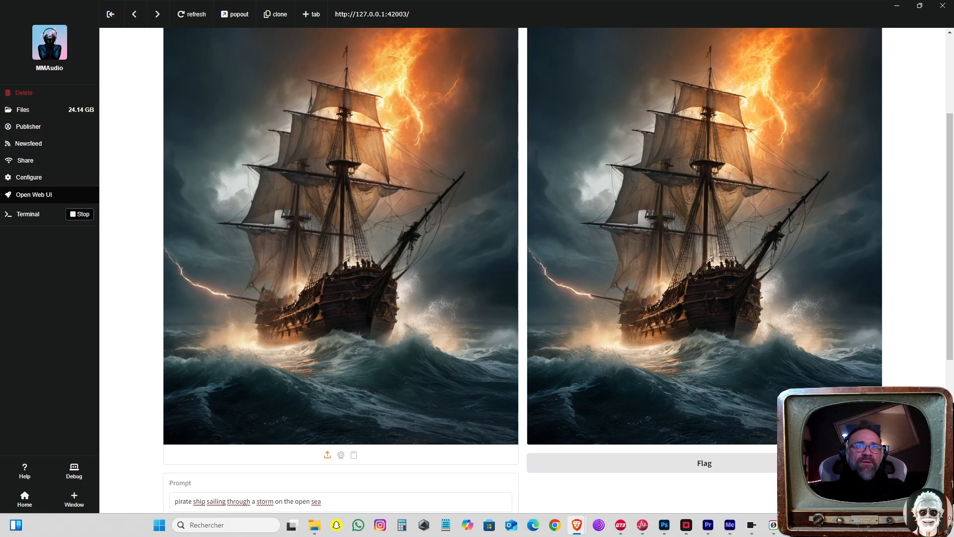
Step: Replace the prompt with "a pirate ship sails the sea lightning and storm rage", regenerate the audio and review the result
scroll(627, 347, "down", 2)
left_click_drag(380, 403, 117, 390)
type("a pirate ship sails the sea lightning and storm rage")
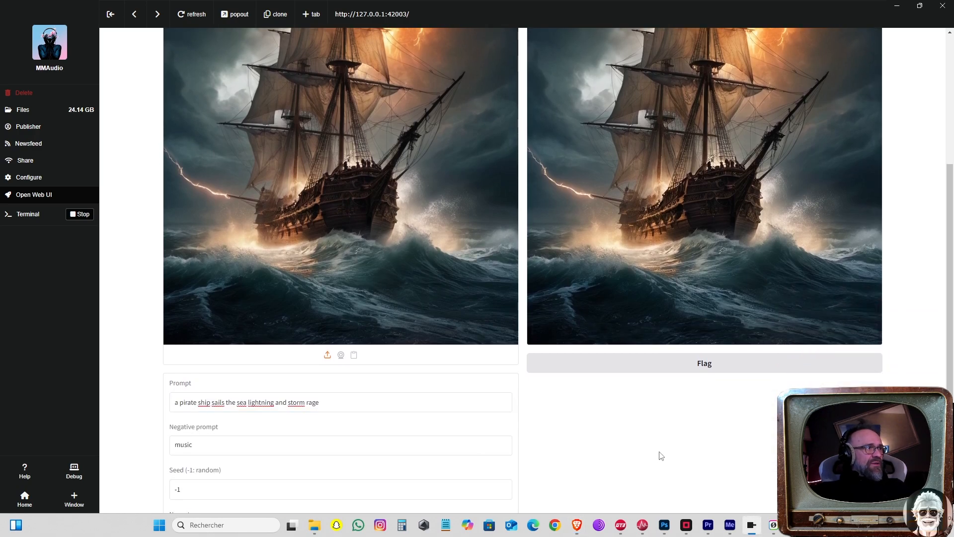
scroll(661, 456, "down", 4)
left_click(477, 476)
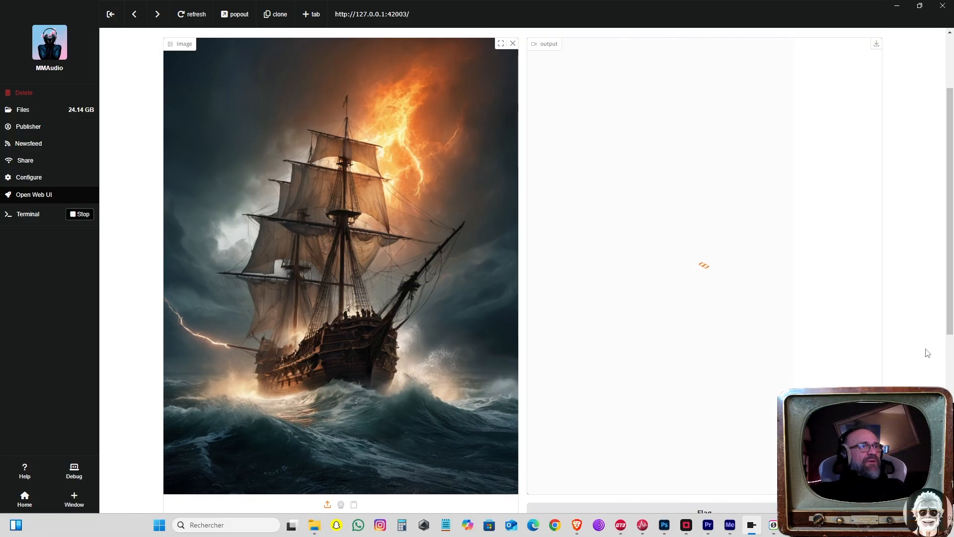
scroll(924, 352, "down", 3)
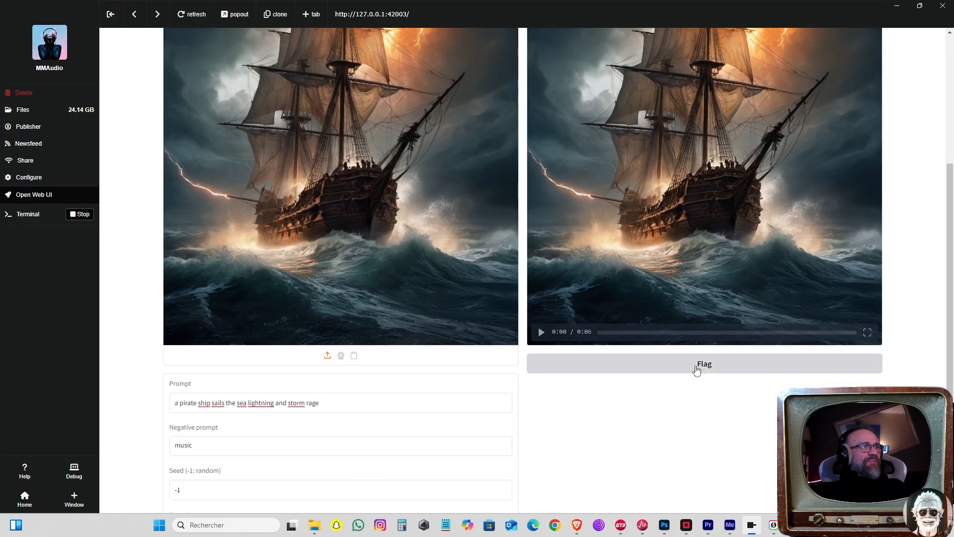
scroll(899, 313, "up", 2)
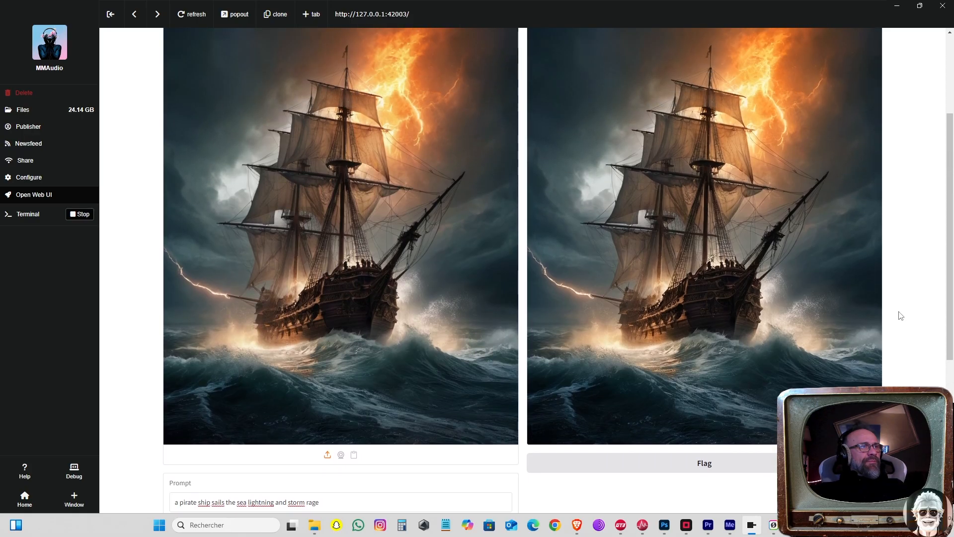
Step: Save the generated video as 20250420_040341.mp4 in the Bande son folder inside Trailer 01's Video folder
scroll(900, 316, "up", 3)
left_click(878, 145)
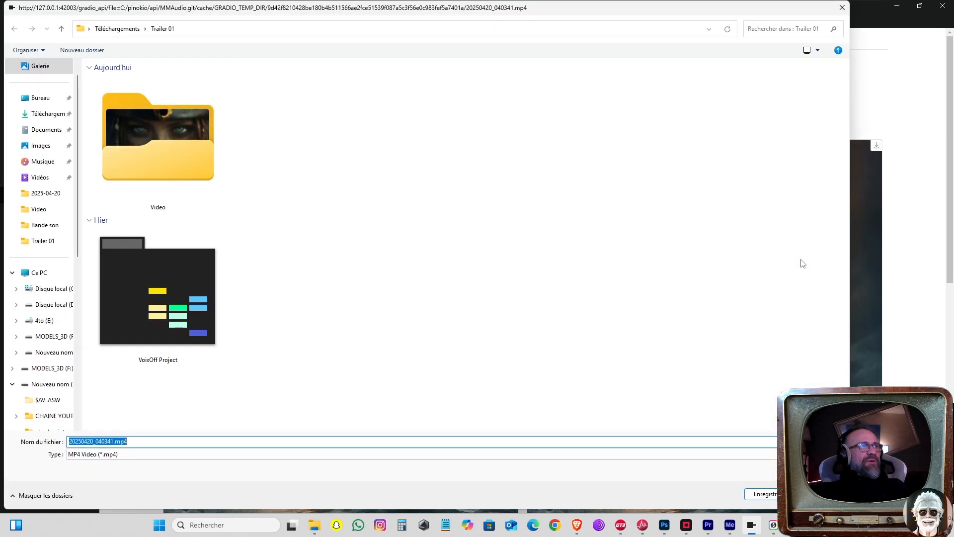
left_click(187, 145)
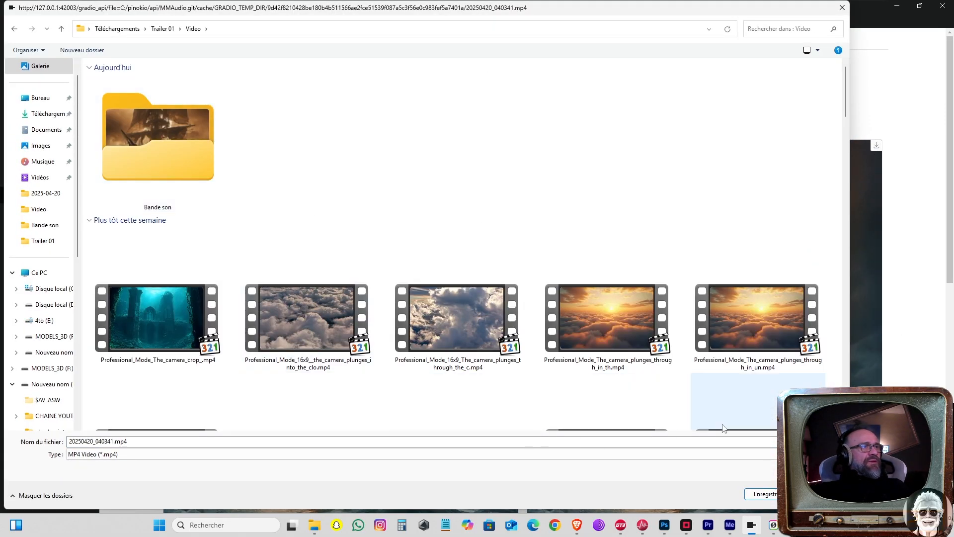
double_click(125, 171)
left_click(773, 493)
scroll(913, 254, "down", 3)
scroll(913, 254, "down", 1)
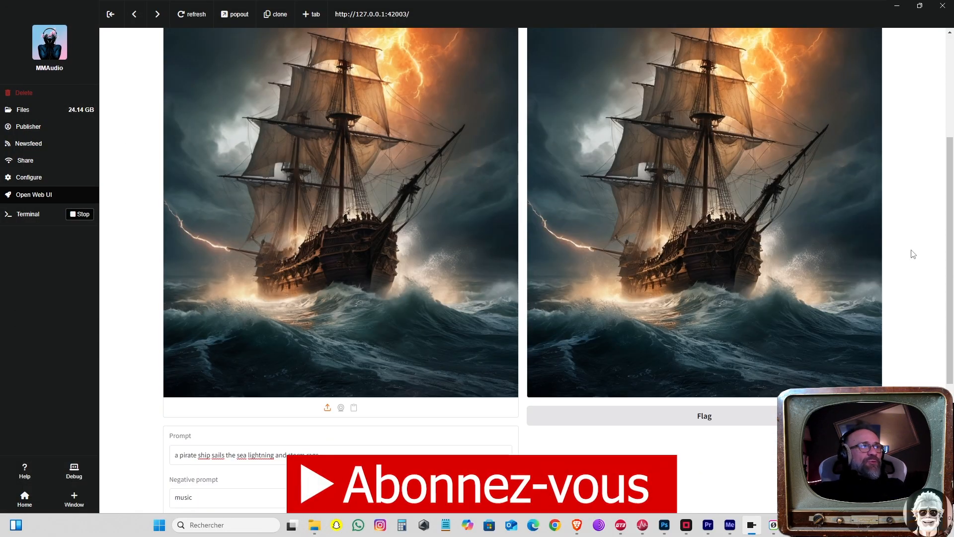
scroll(603, 266, "up", 5)
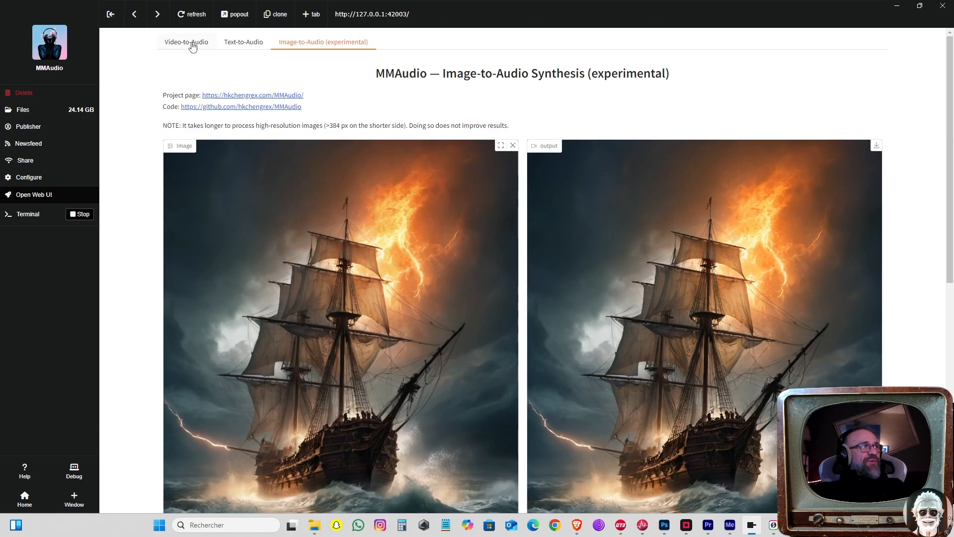
Step: Switch to File Explorer, play 20250420_032418.mp4 from the Bande son folder and close the player
key("alt+Tab")
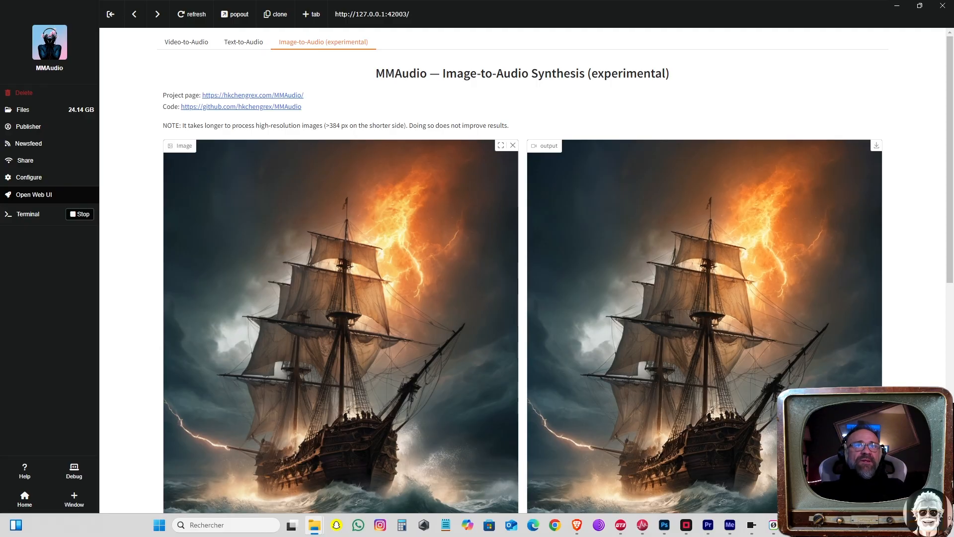
left_click_drag(953, 138, 767, 54)
scroll(690, 388, "down", 2)
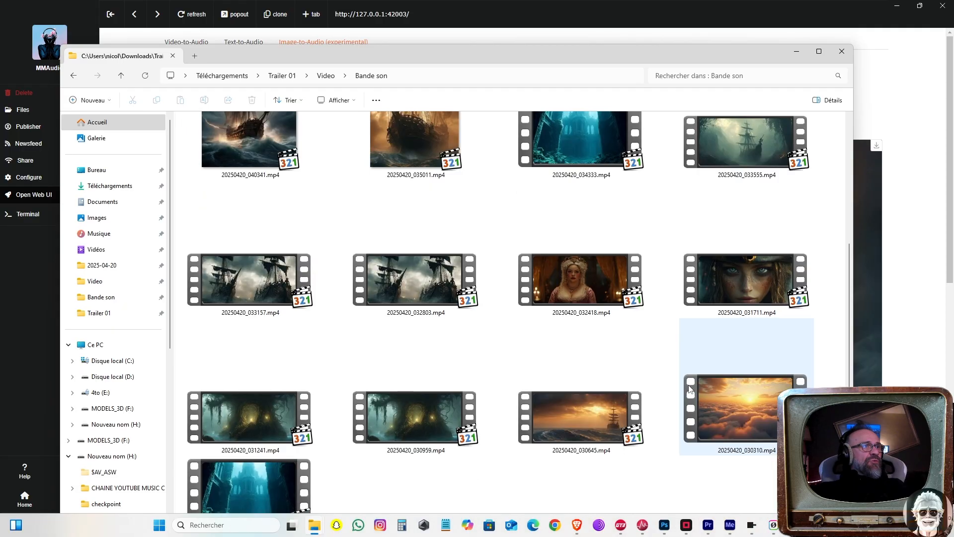
left_click(606, 286)
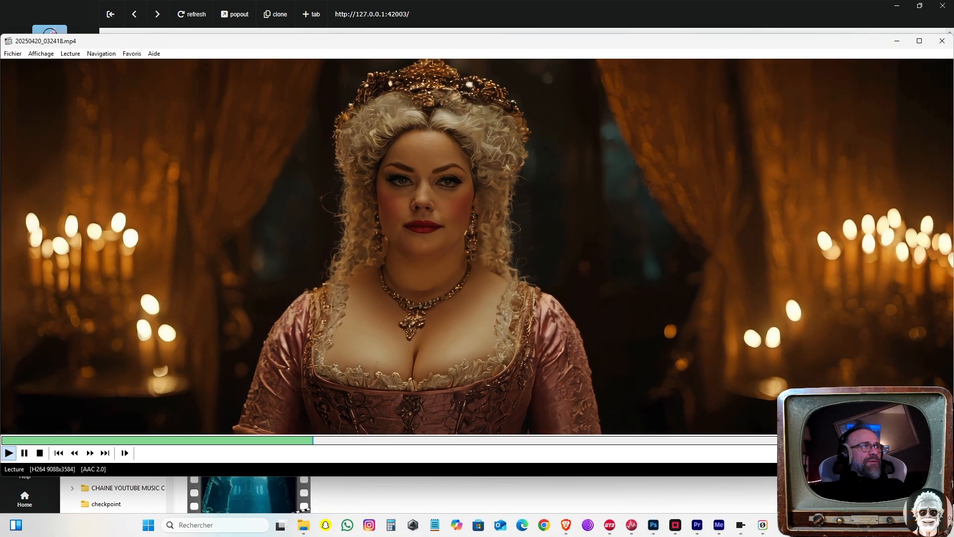
double_click(517, 231)
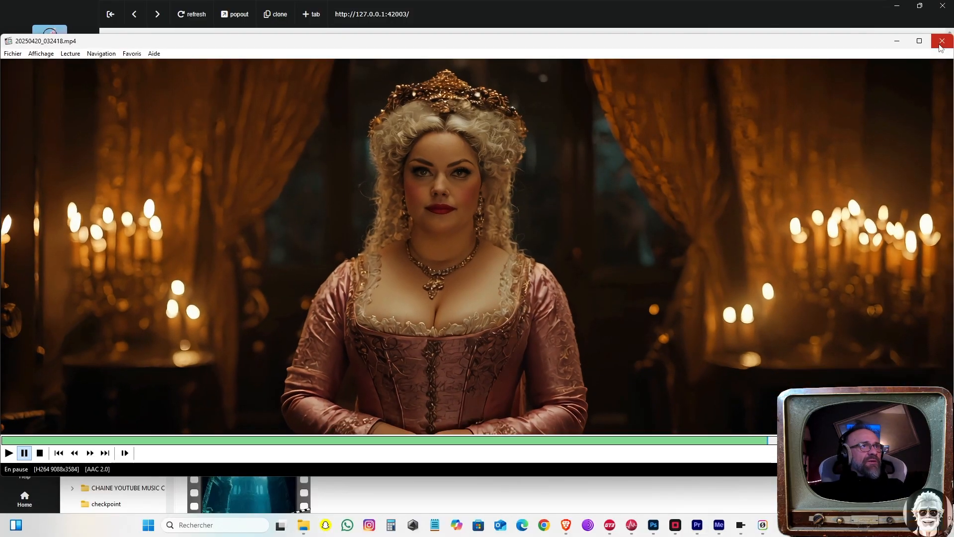
left_click(942, 41)
Step: Play 20250420_031711.mp4, the pirate face close-up, and close the player
left_click(727, 294)
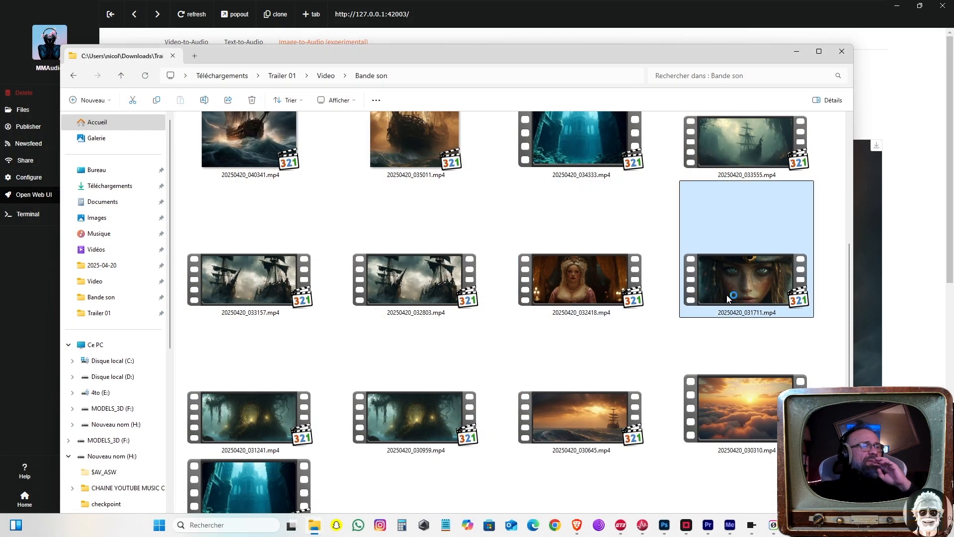
double_click(726, 295)
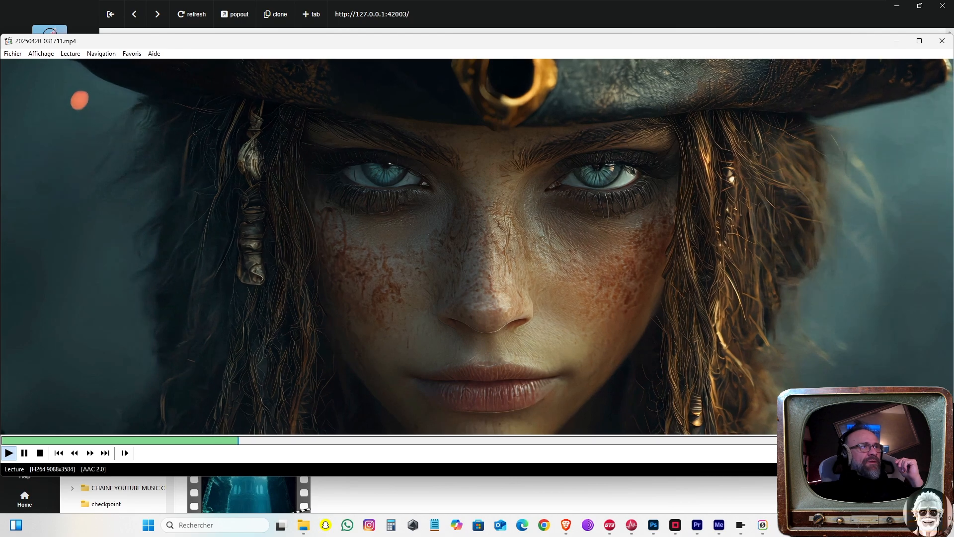
double_click(548, 284)
double_click(547, 282)
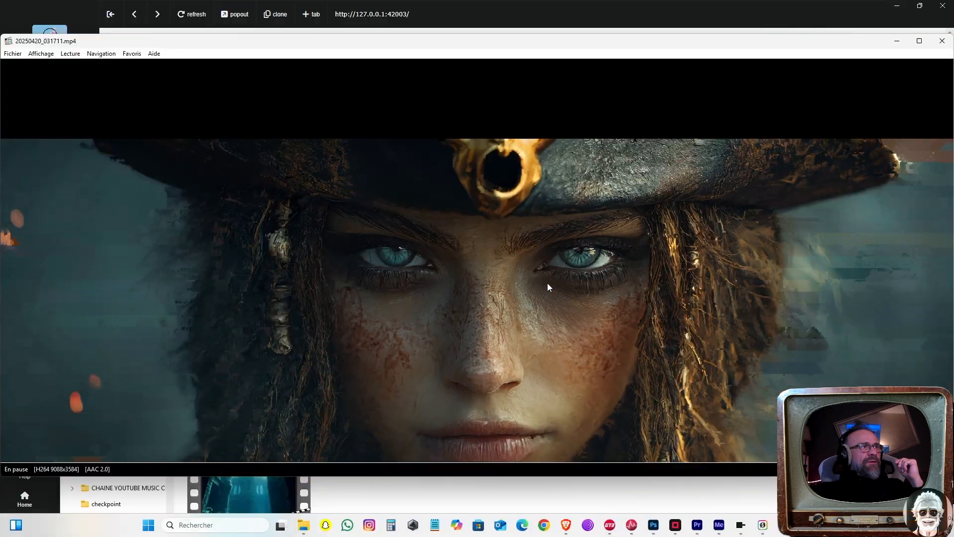
left_click(942, 40)
Step: Play 20250420_030645.mp4, the ship at sunset, and close the player
double_click(761, 395)
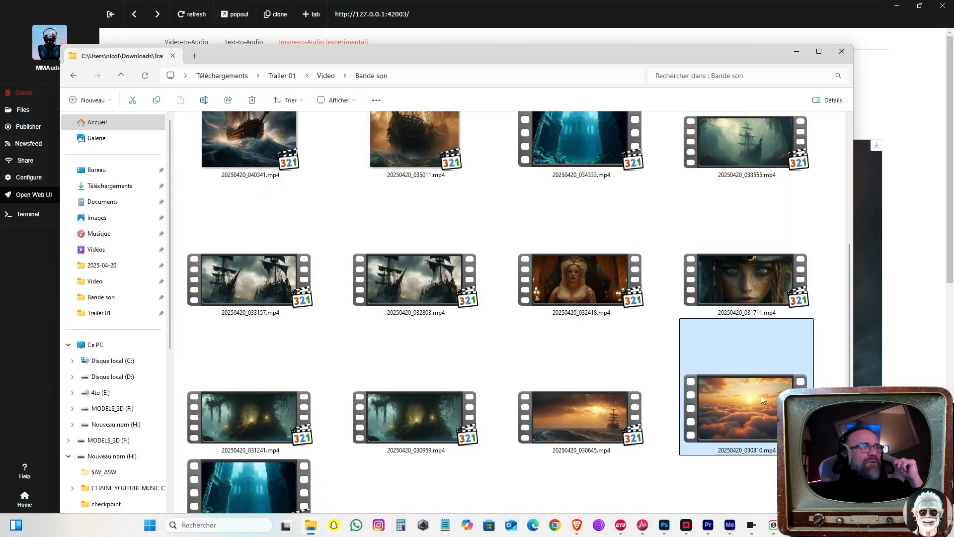
double_click(593, 416)
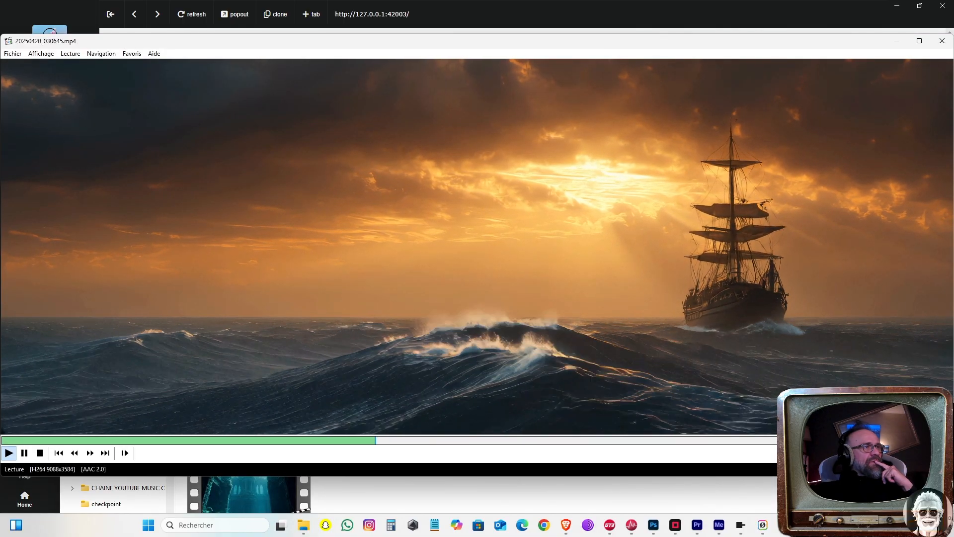
left_click(941, 41)
Step: Play 20250420_030310.mp4, the clouds at sunset, in full screen and close the player
left_click(737, 392)
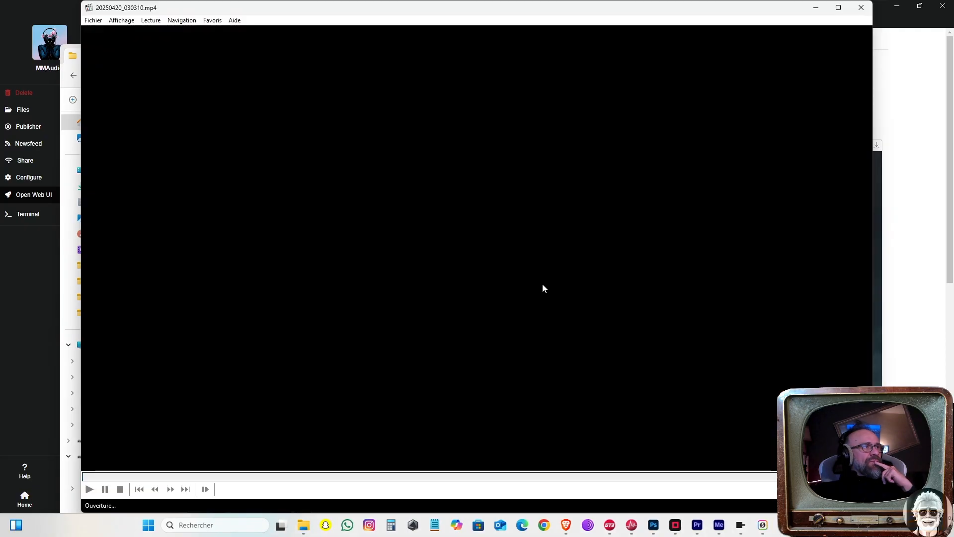
double_click(543, 287)
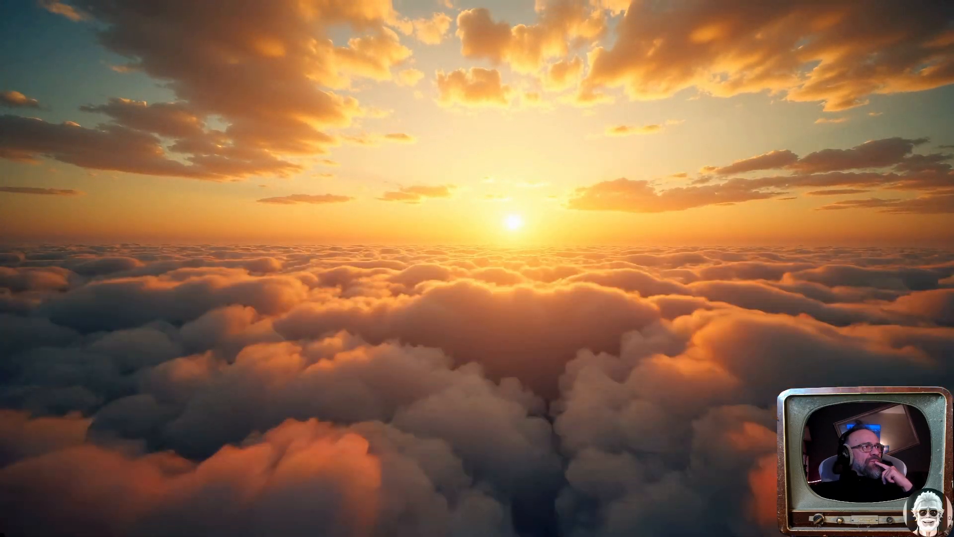
double_click(541, 284)
left_click(859, 9)
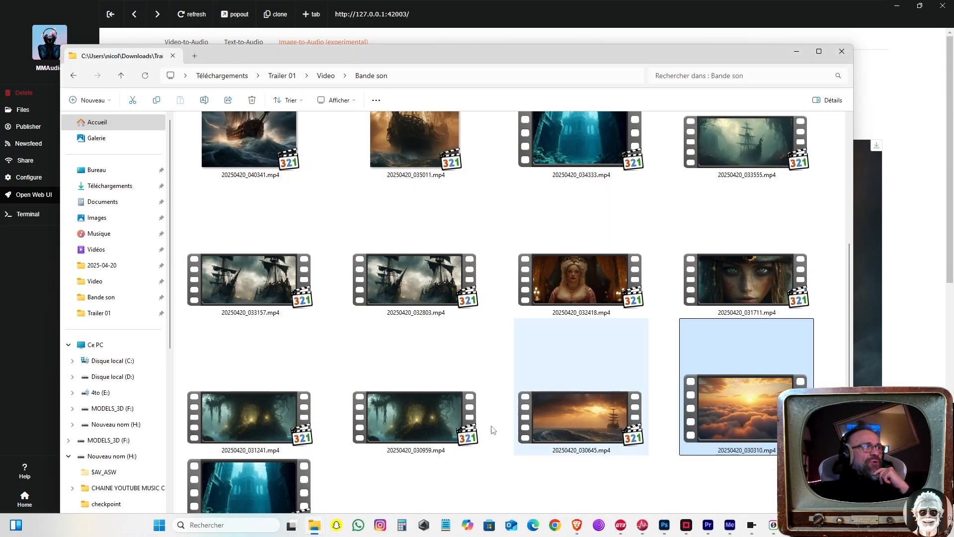
Step: Play 20250420_030959.mp4, the swamp tree scene, and close the player
double_click(417, 432)
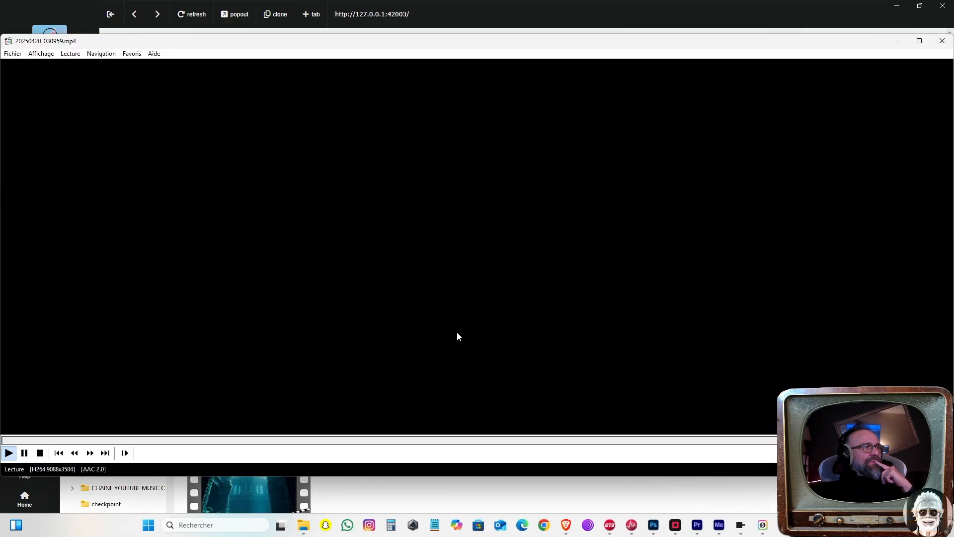
double_click(457, 332)
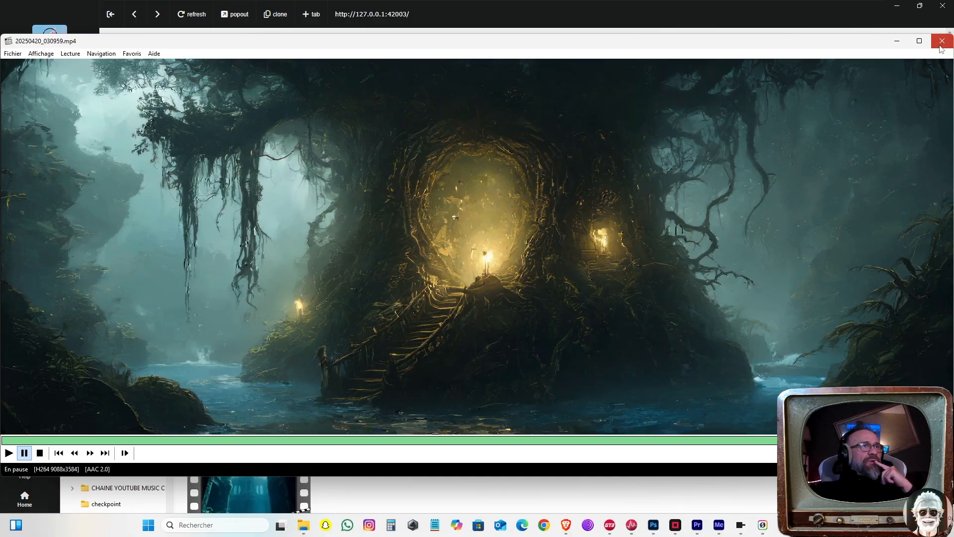
left_click(941, 43)
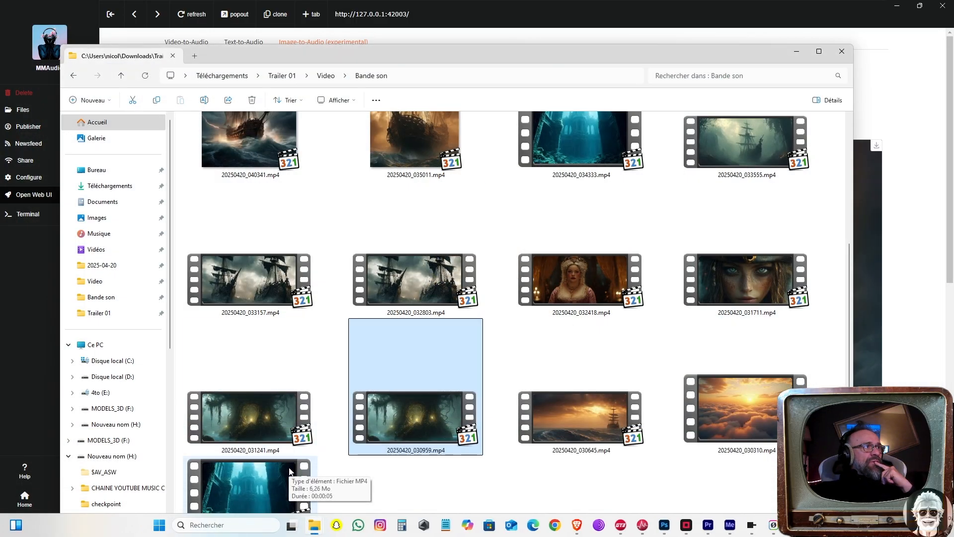